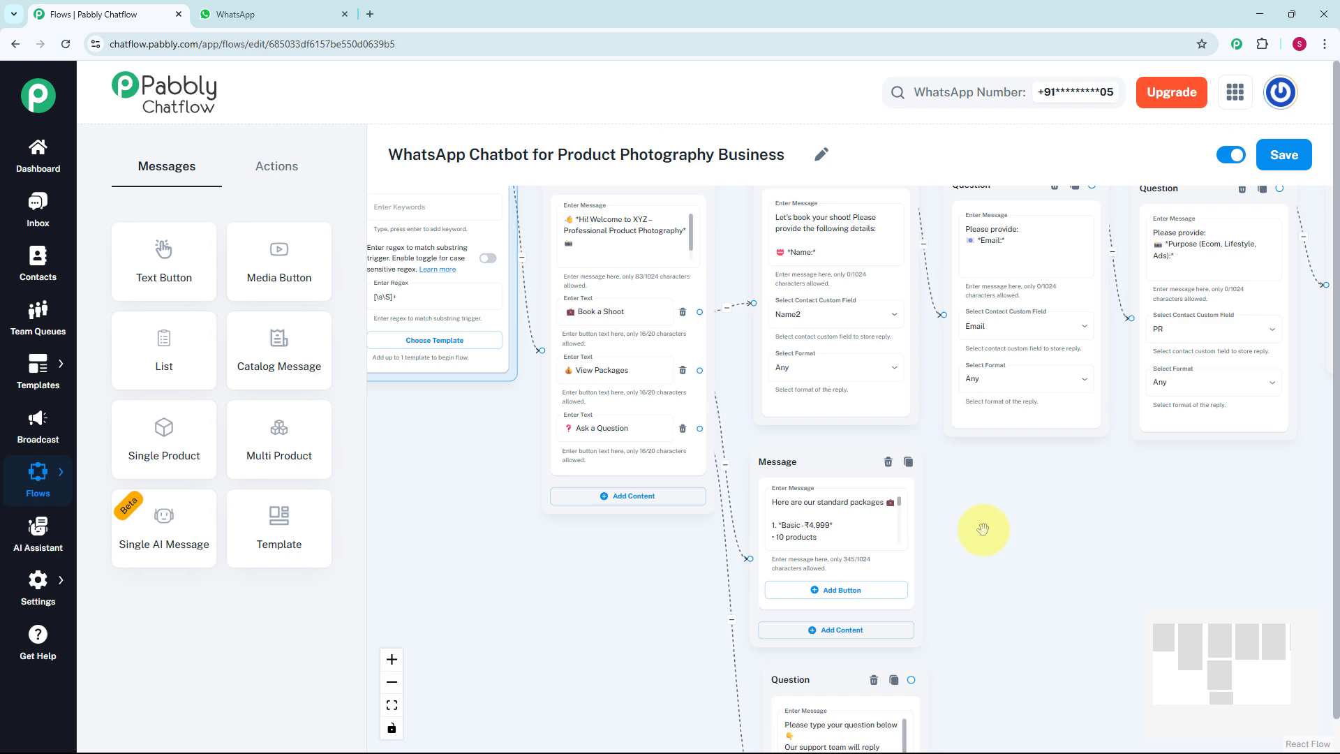
- Examine the finished product photography chatbot flow, from Flow Start through the Book a Shoot, View Packages and Ask a Question branches
left_click_drag(982, 528, 1002, 517)
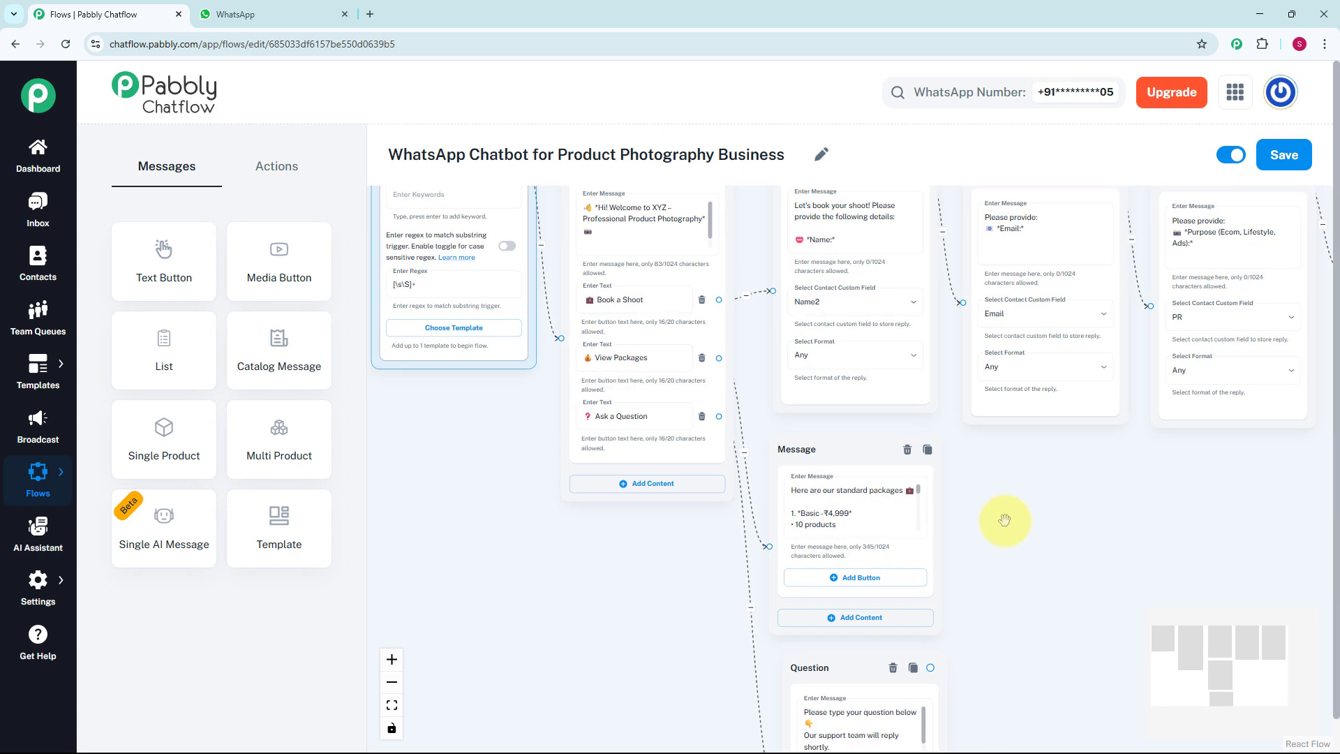
scroll(1002, 517, "up", 1)
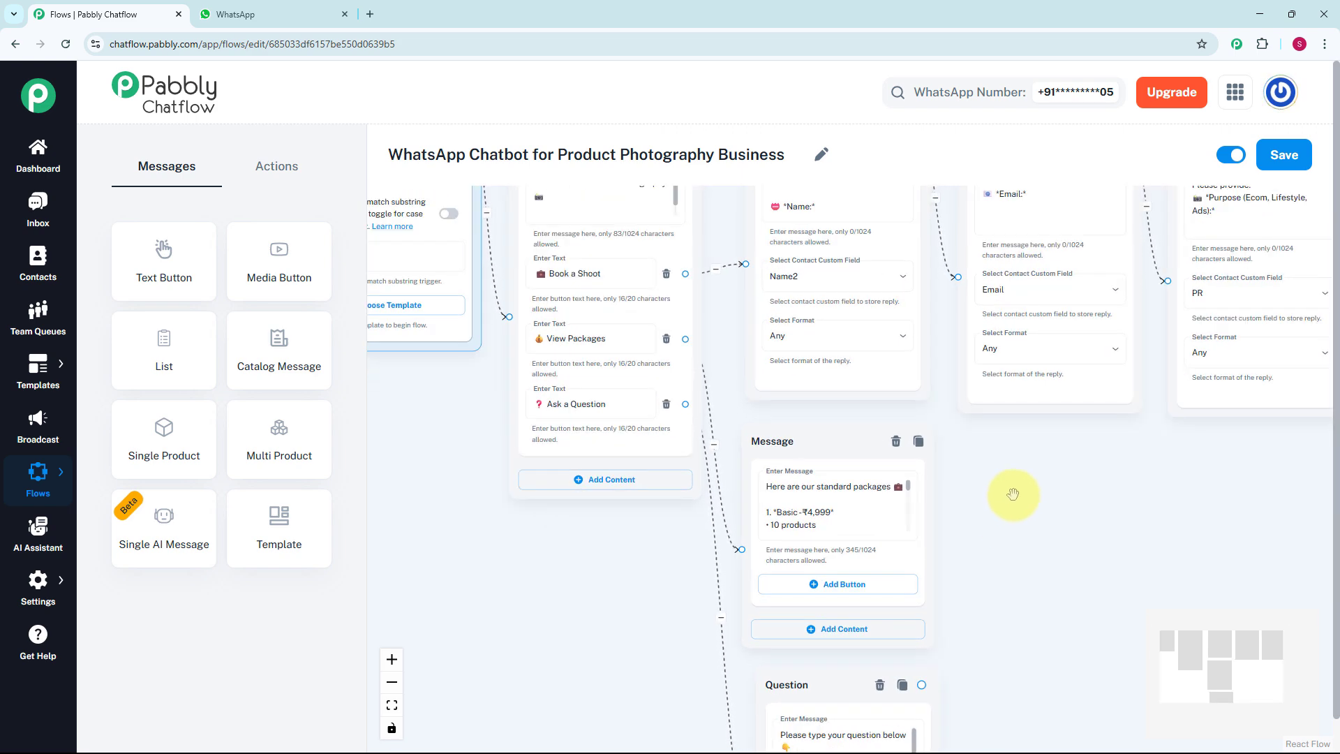
scroll(1012, 494, "down", 2)
left_click_drag(1012, 494, 888, 514)
left_click_drag(966, 553, 939, 493)
scroll(900, 545, "up", 2)
scroll(942, 495, "down", 4)
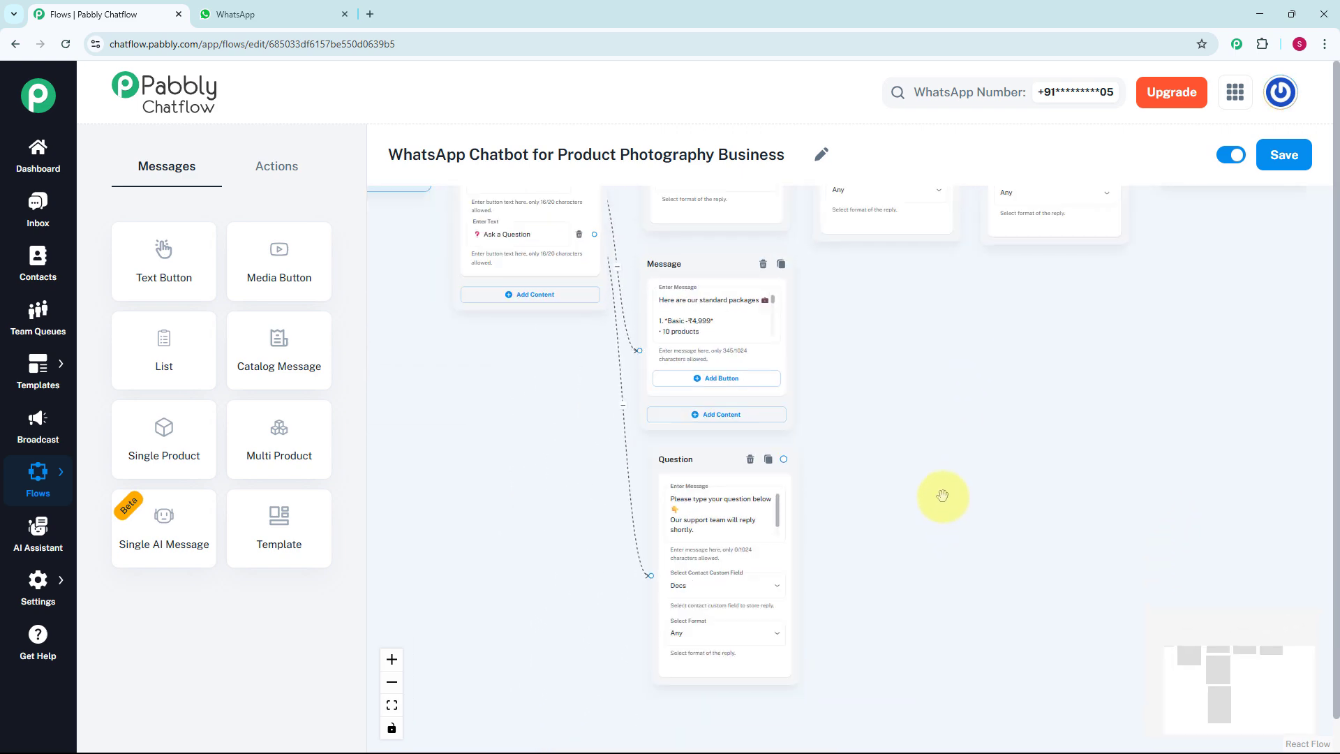
left_click_drag(891, 559, 890, 645)
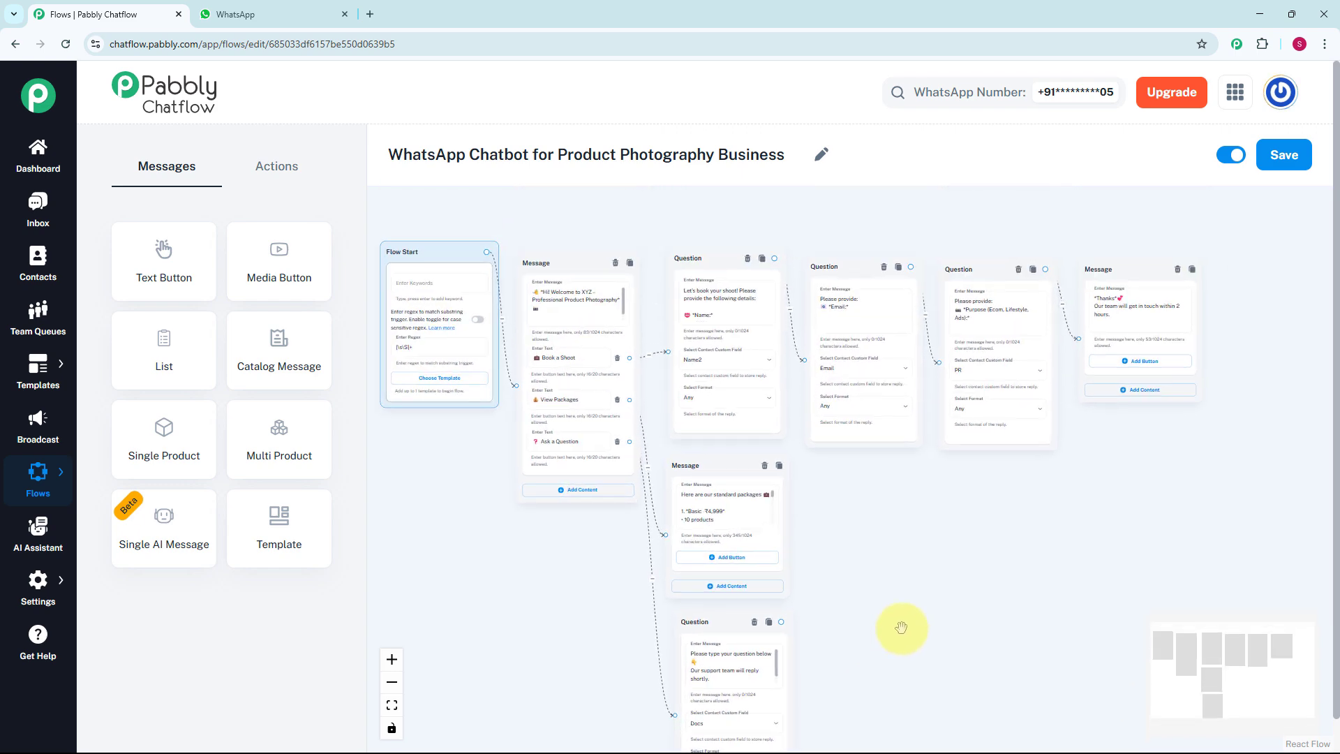
- Switch to WhatsApp and test the chatbot's Book a Shoot option with purpose Ads, plus View Packages, and review the conversation
key("ctrl+Tab")
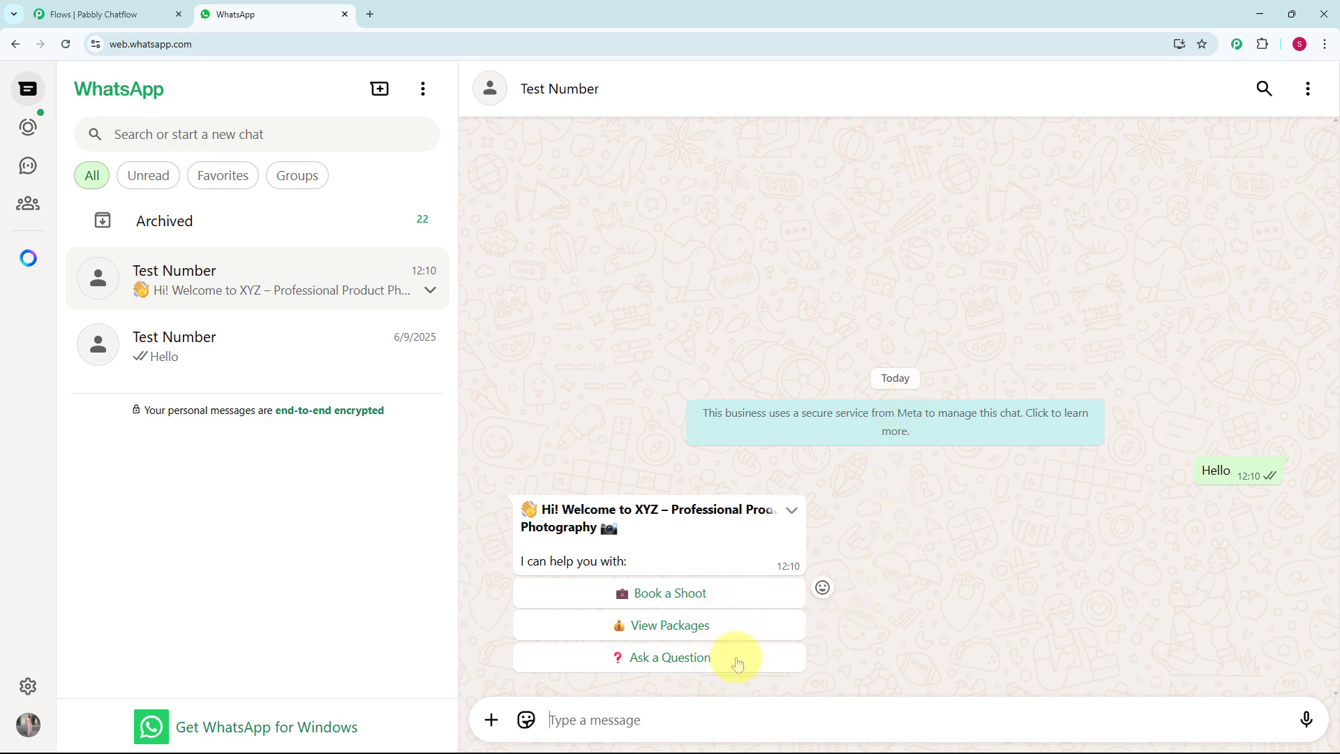
left_click(688, 595)
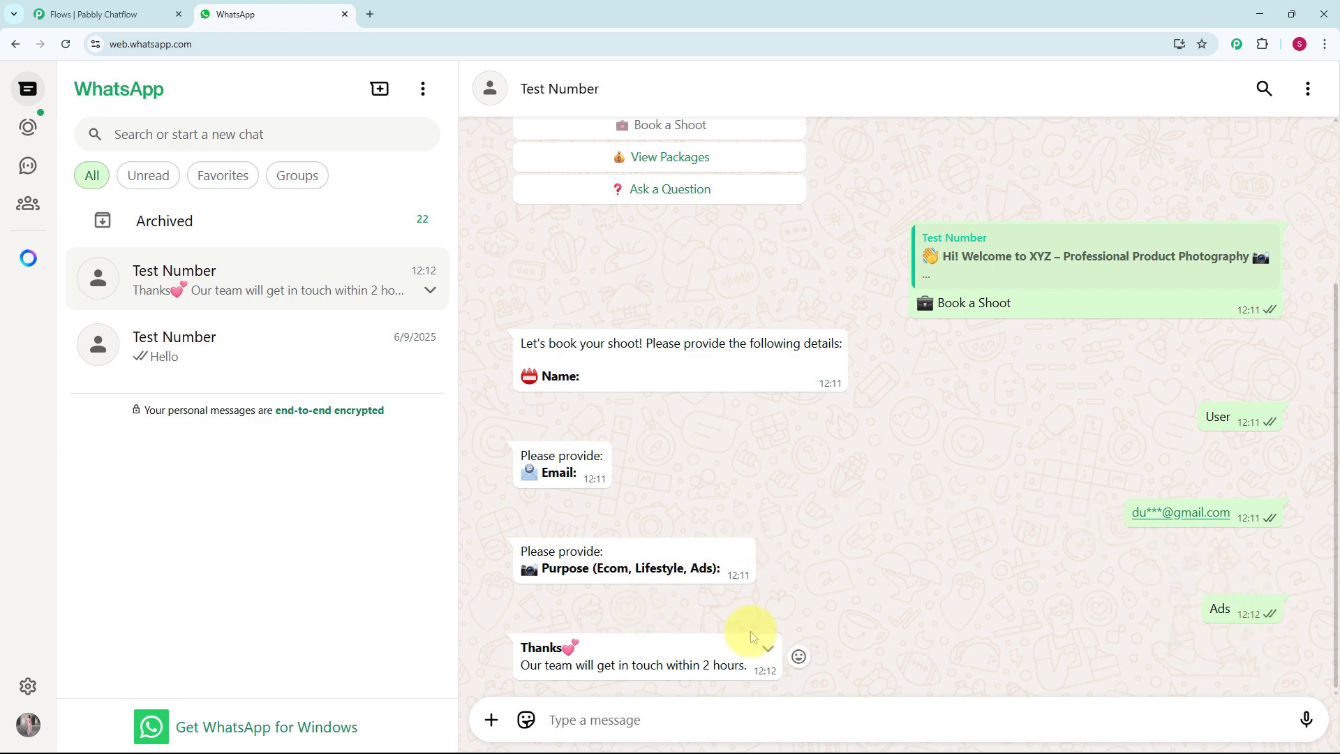
scroll(803, 593, "up", 3)
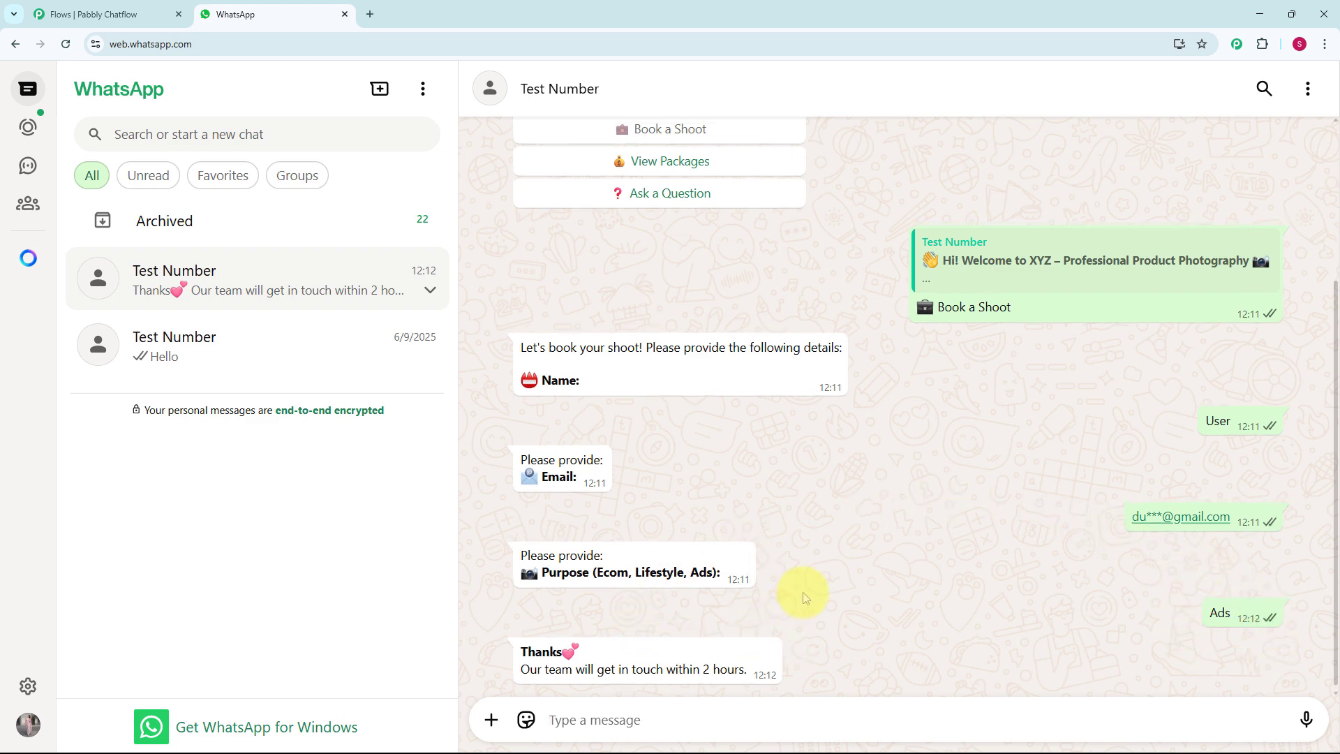
left_click(687, 367)
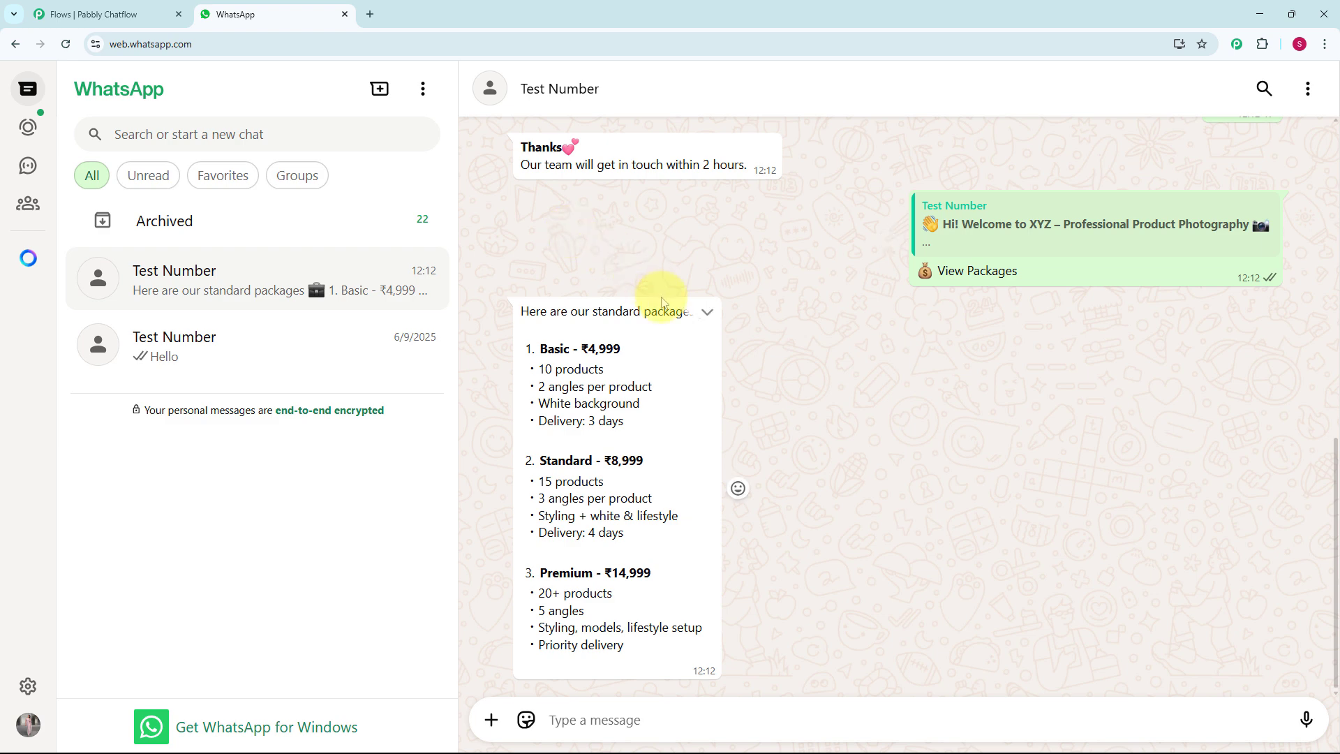
scroll(656, 295, "up", 4)
scroll(662, 297, "up", 4)
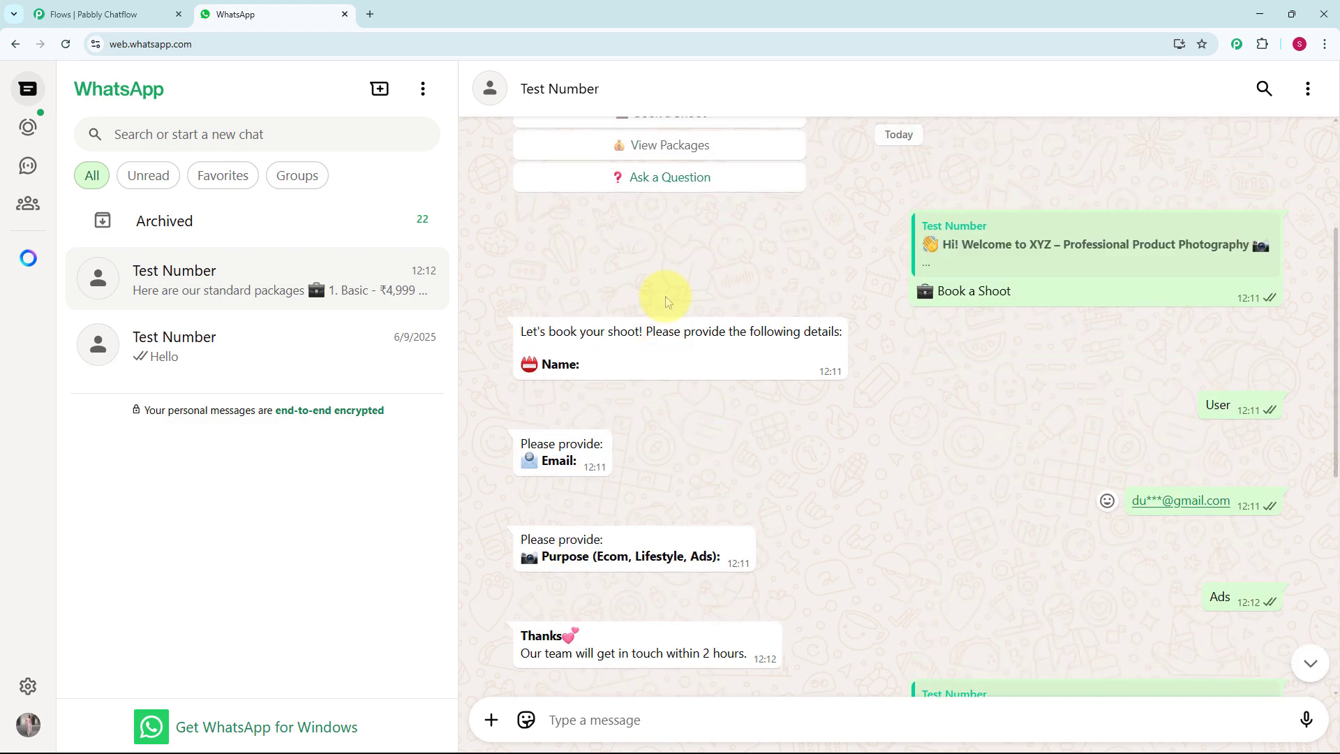
scroll(664, 296, "up", 2)
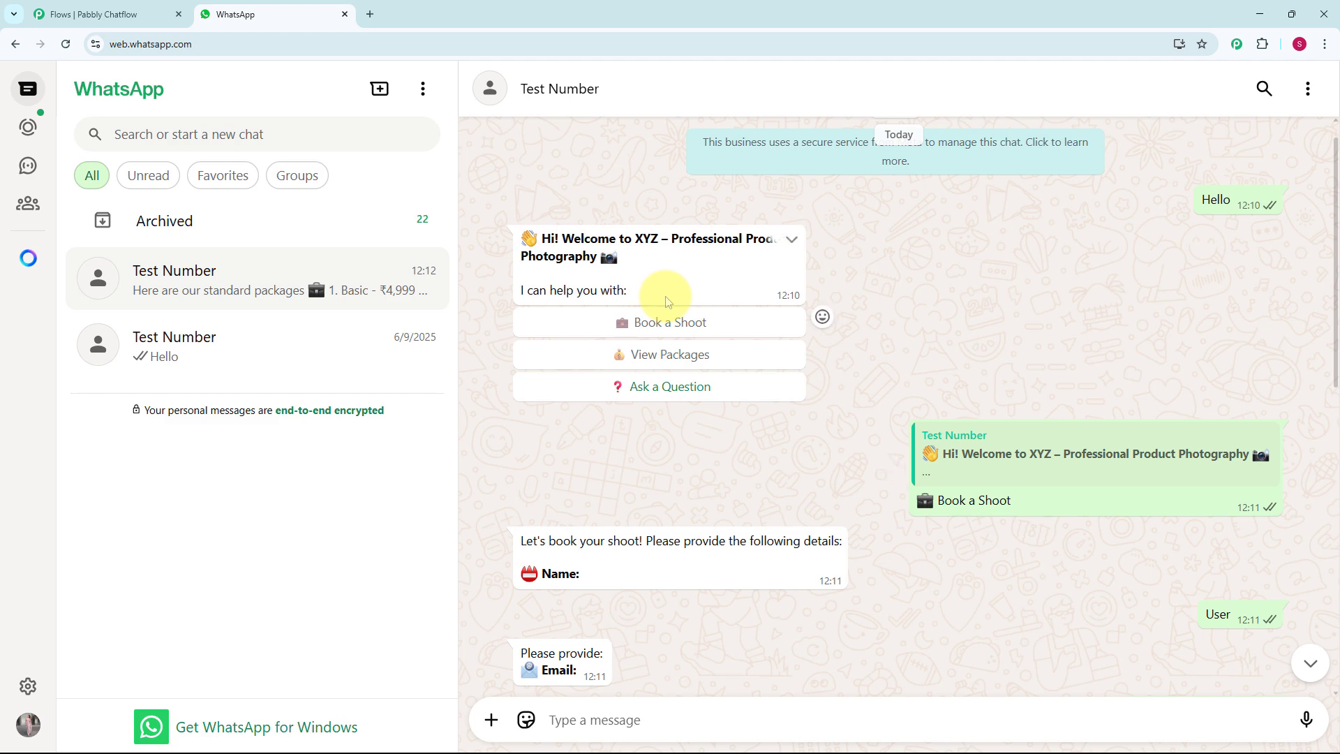
scroll(666, 302, "up", 1)
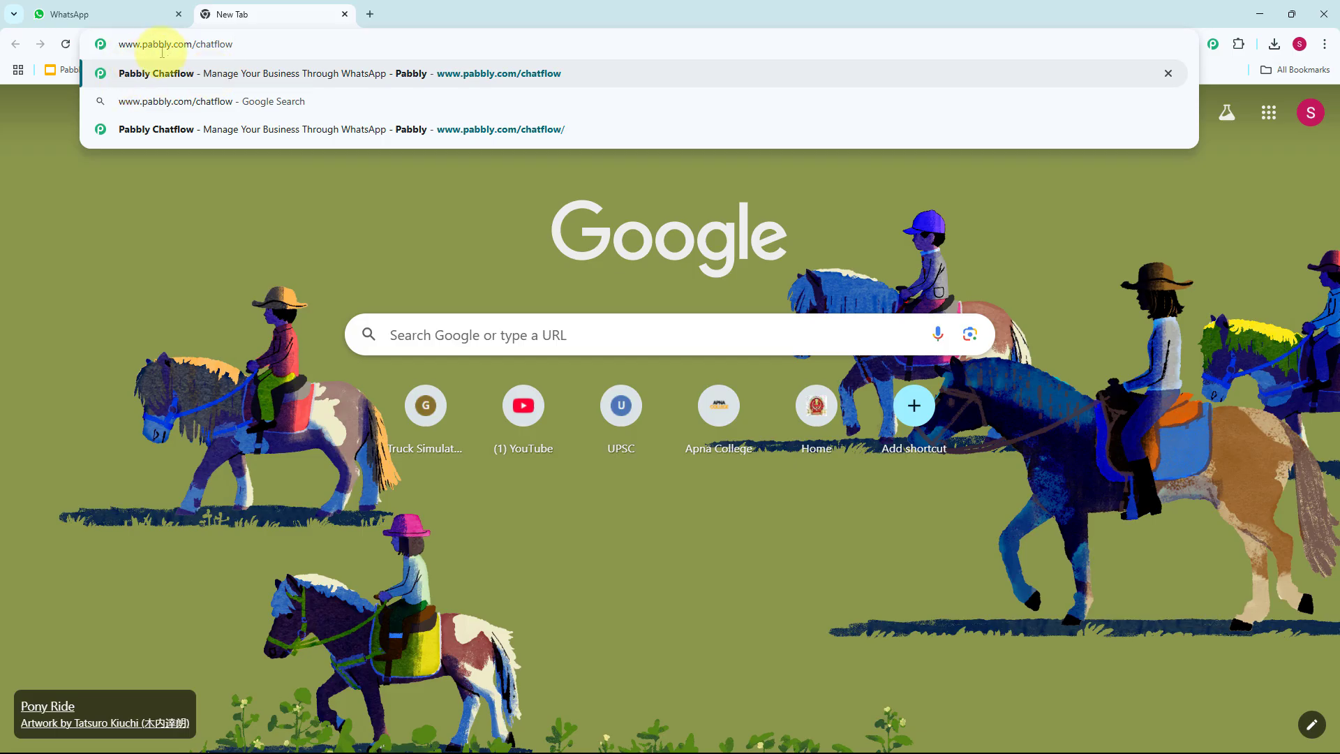
left_click(196, 63)
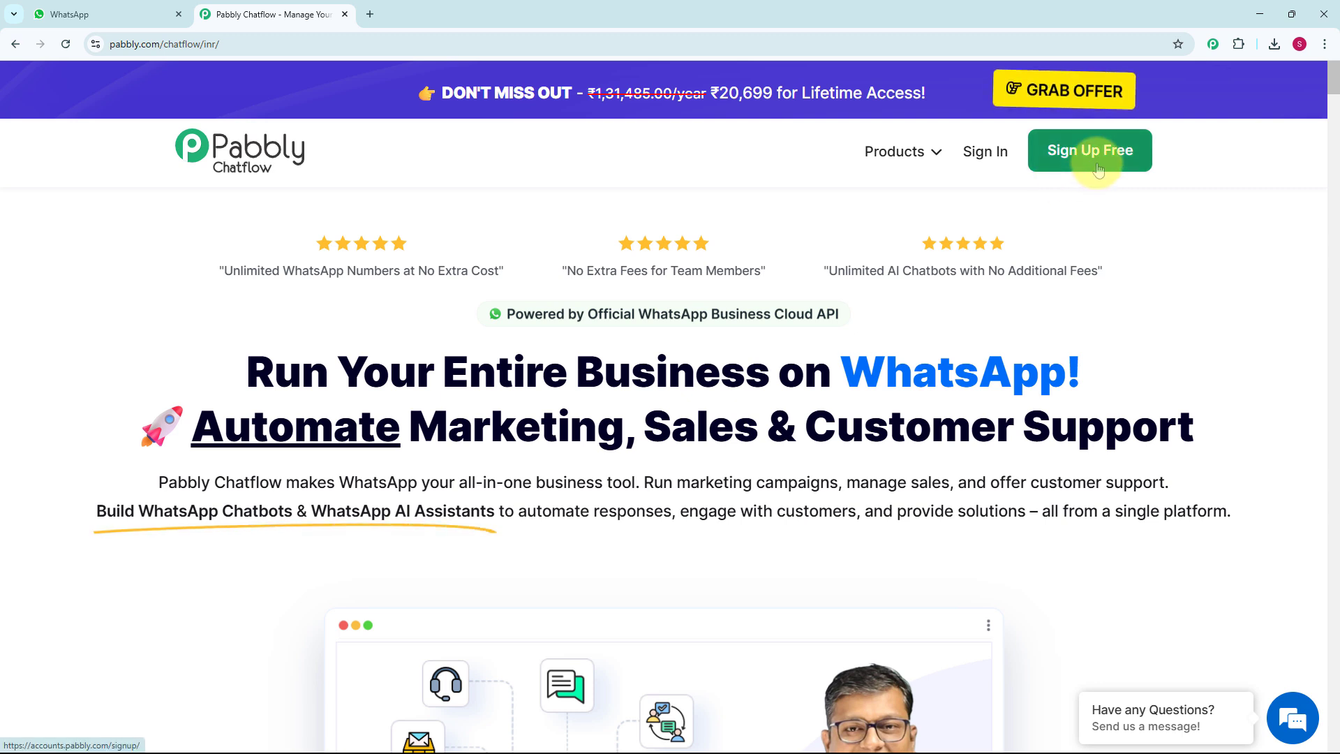
left_click(983, 153)
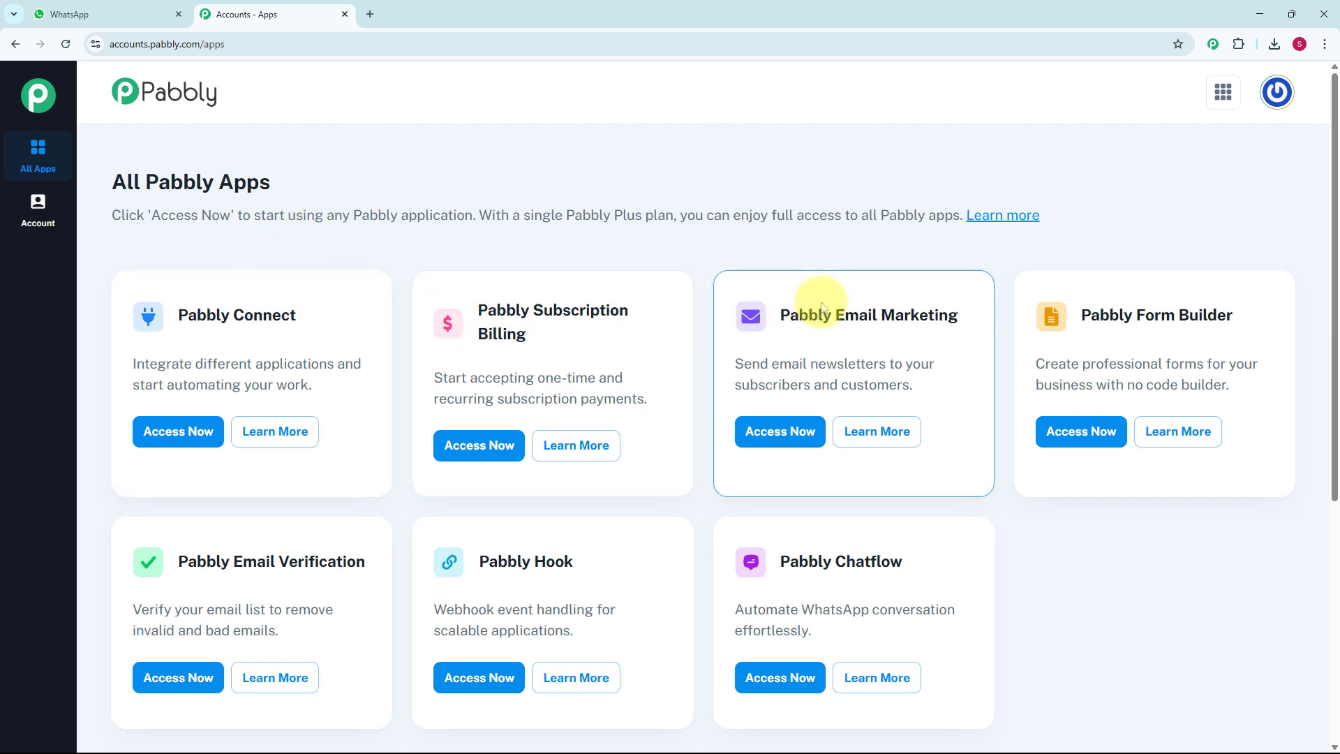
scroll(822, 307, "down", 2)
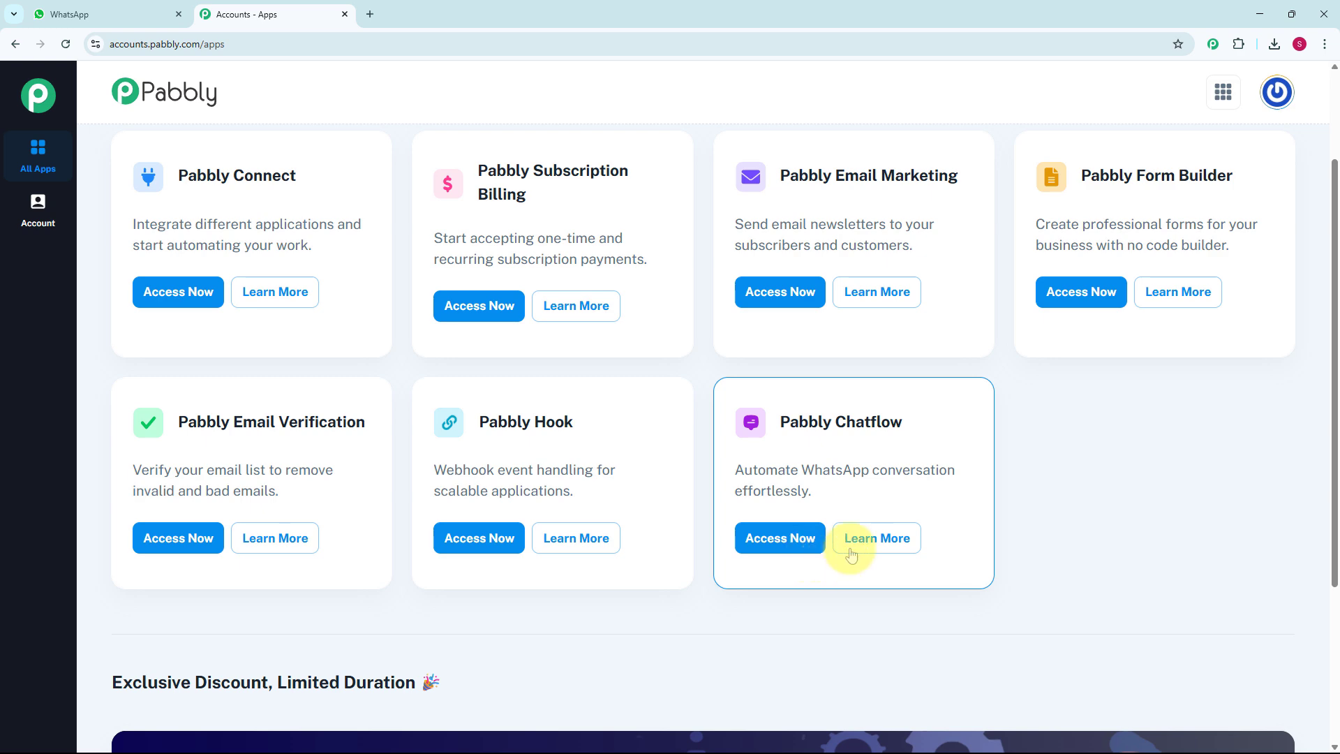
left_click(789, 551)
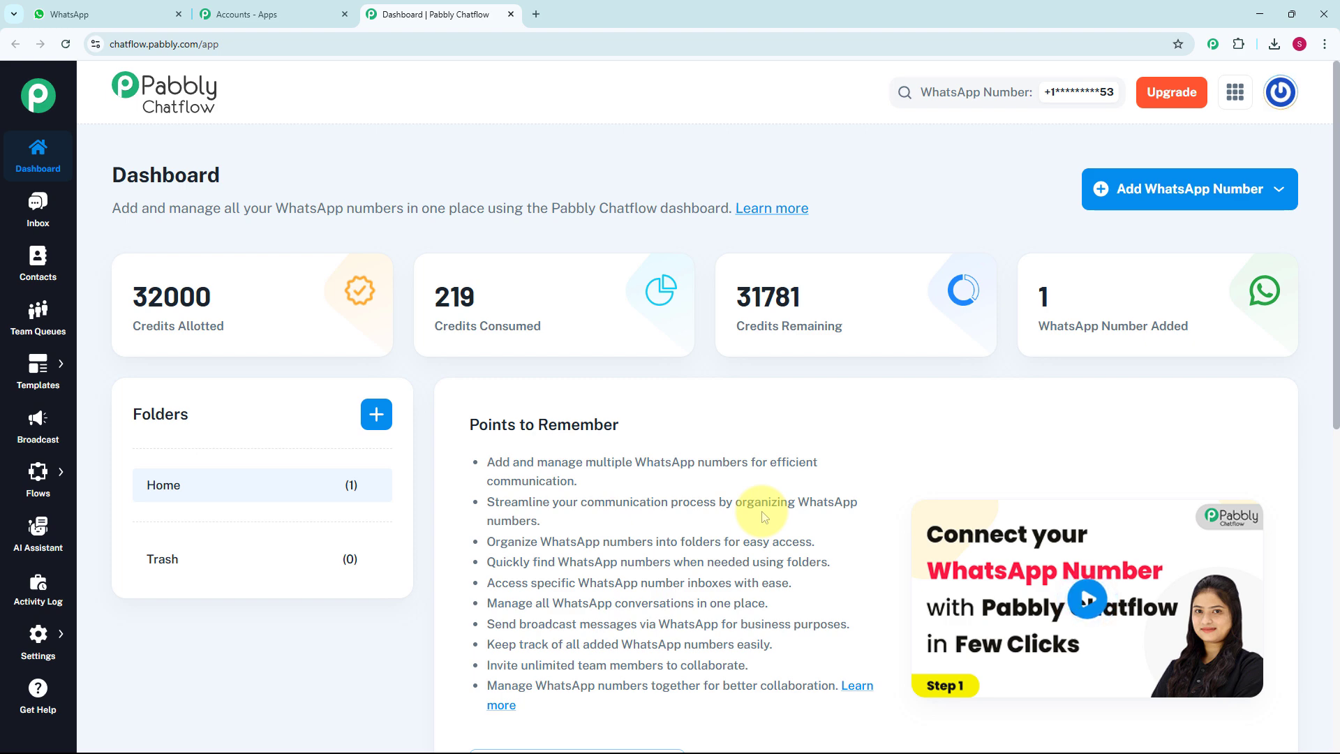
- Look over the dashboard's list of connected WhatsApp numbers, the option for adding a number and the navigation sections
scroll(767, 516, "down", 1)
scroll(770, 516, "down", 8)
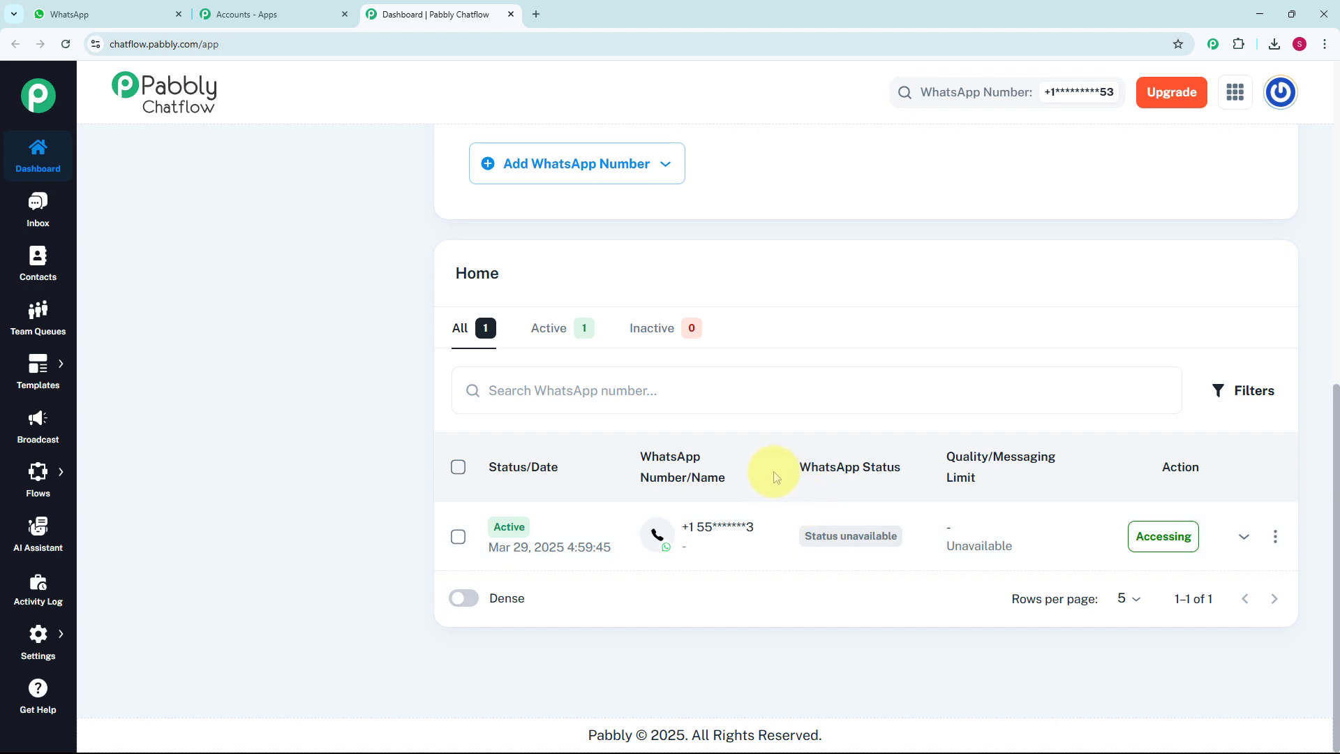
scroll(773, 476, "up", 10)
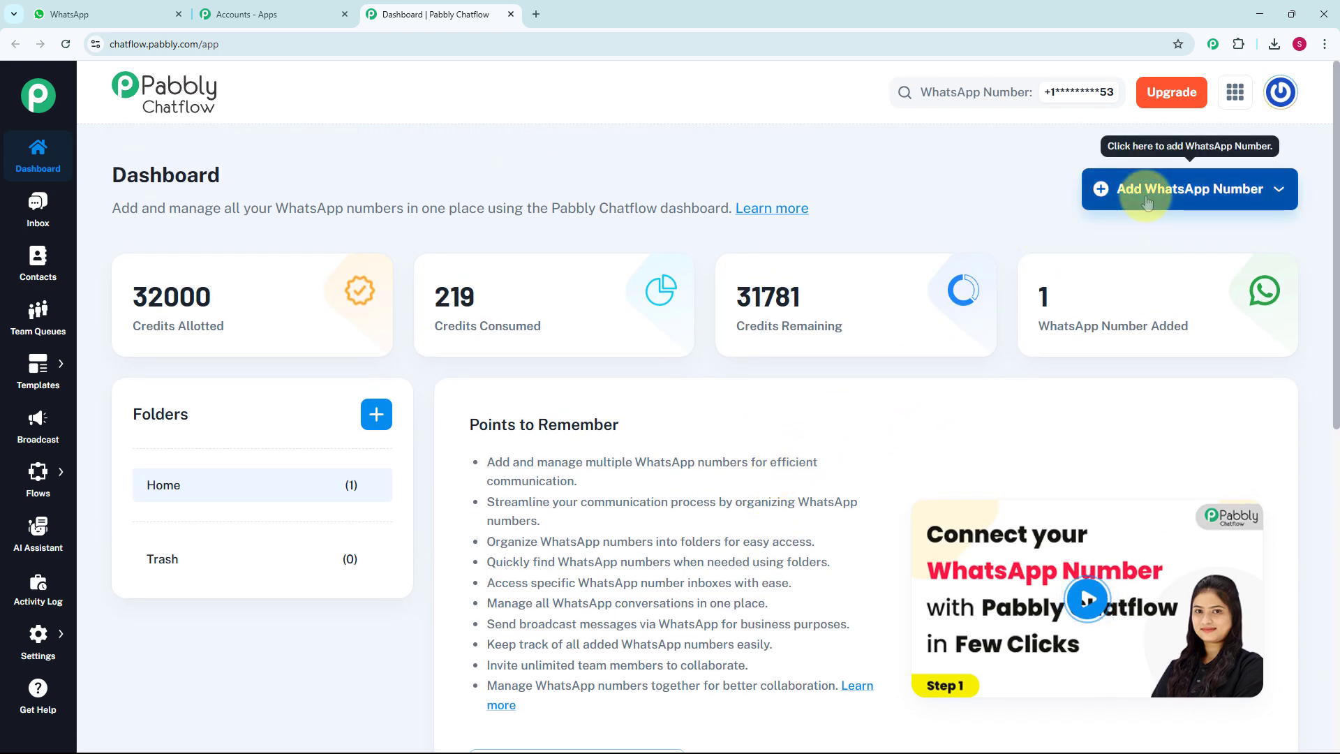
left_click(1199, 200)
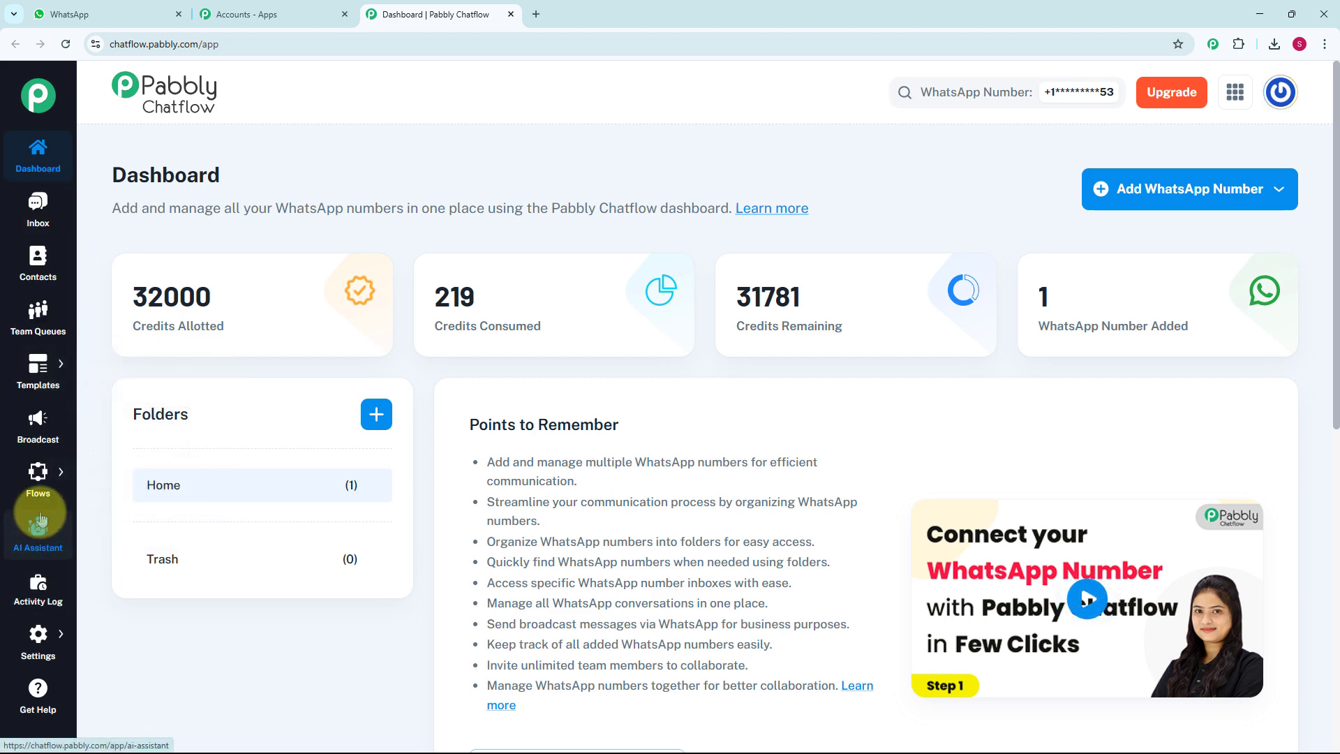
mouse_move(35, 481)
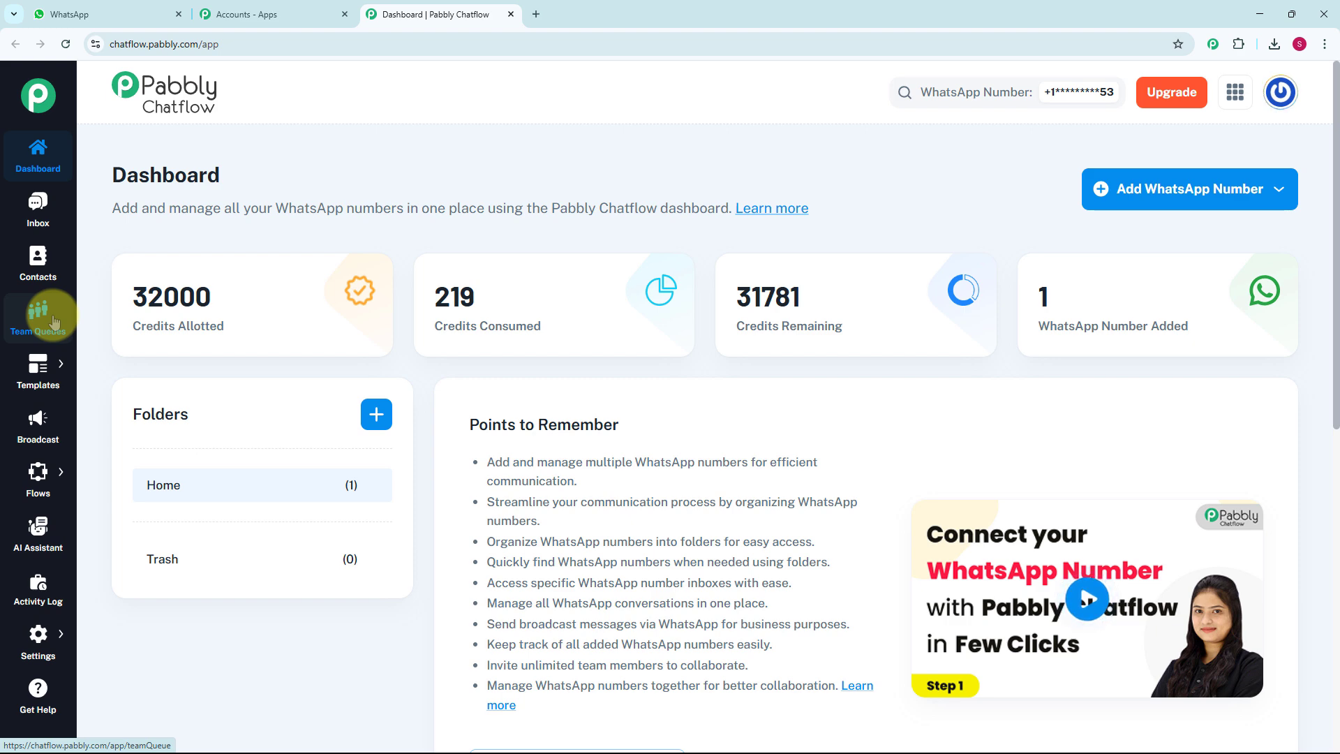
mouse_move(44, 383)
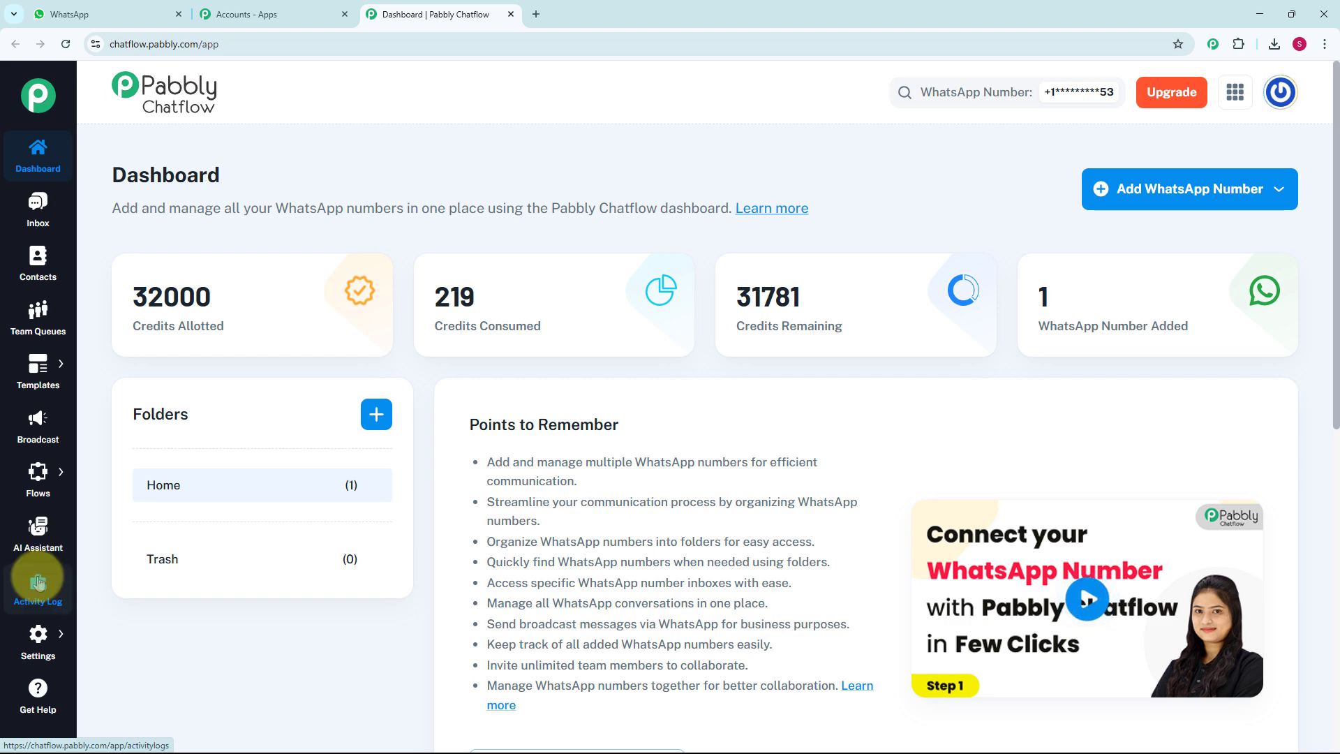
mouse_move(42, 644)
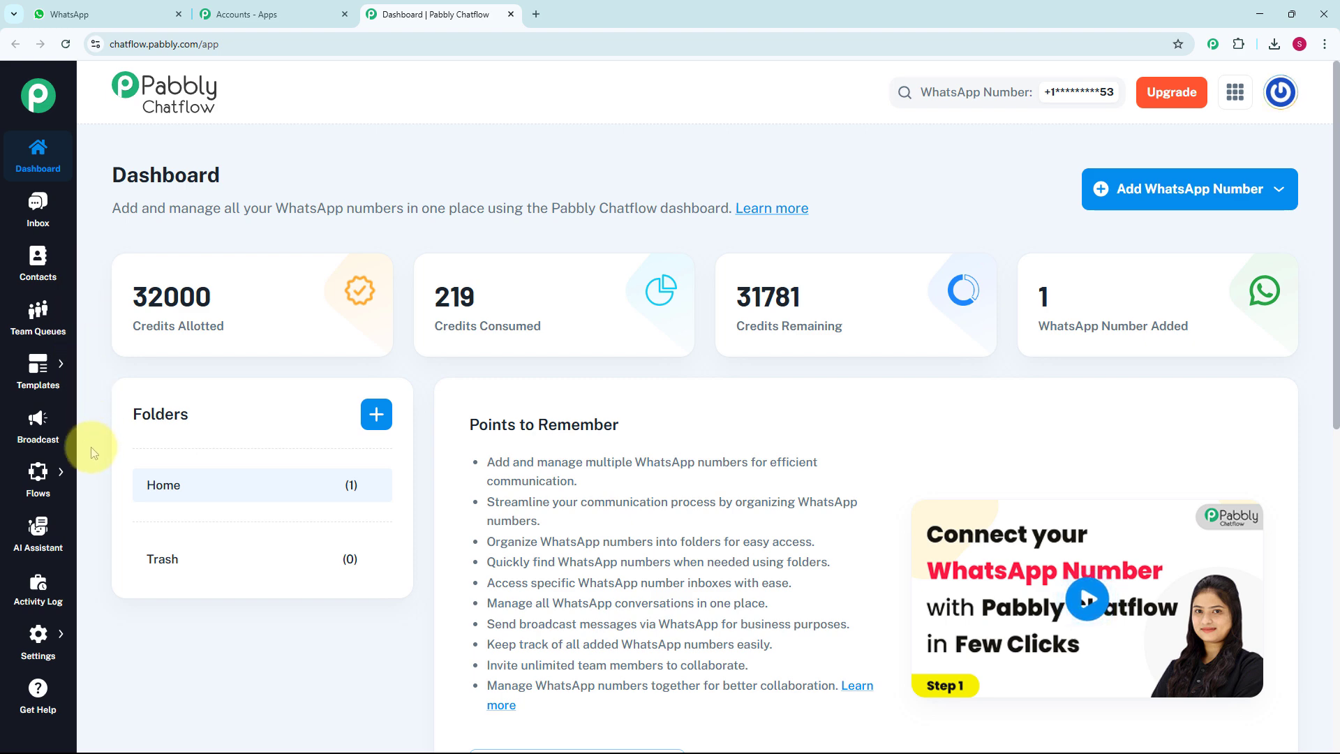
- Open the Flow Builder and add a new flow titled "WhatsApp Chatbot for Product Photography Business"
mouse_move(56, 487)
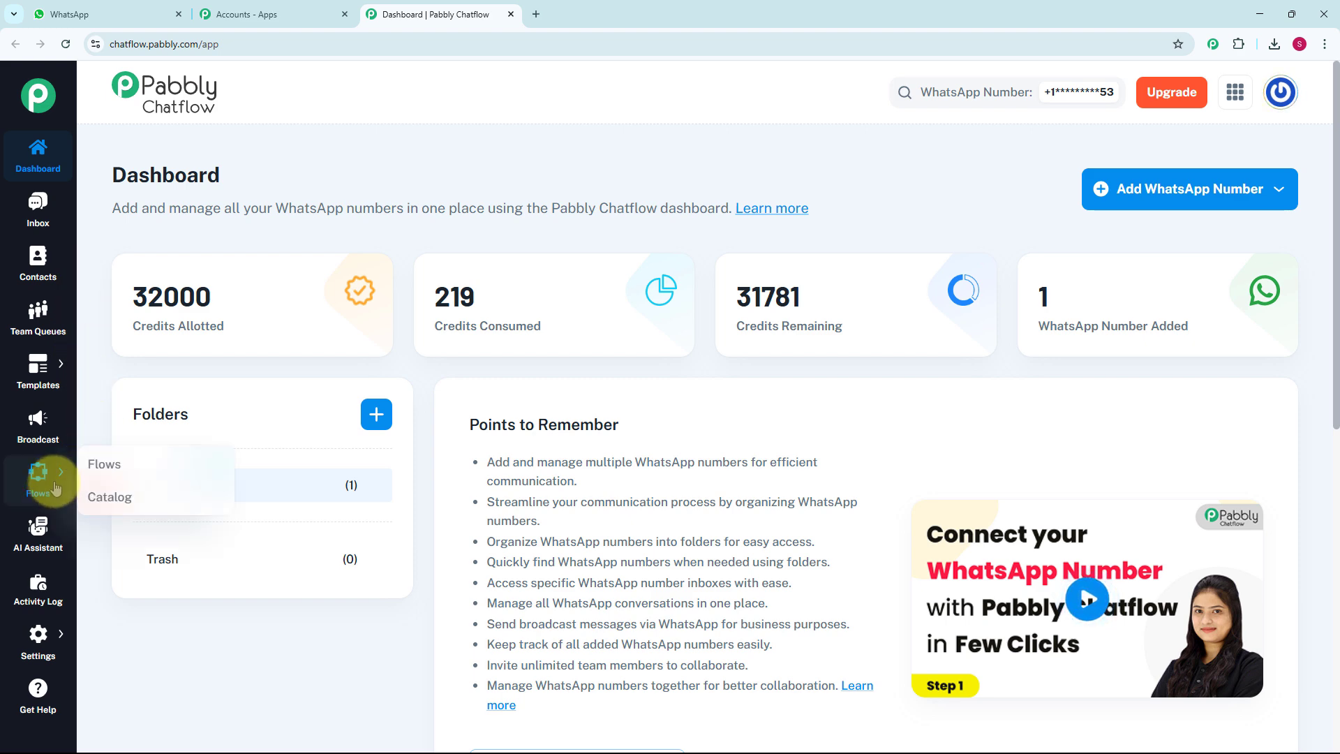
left_click(111, 463)
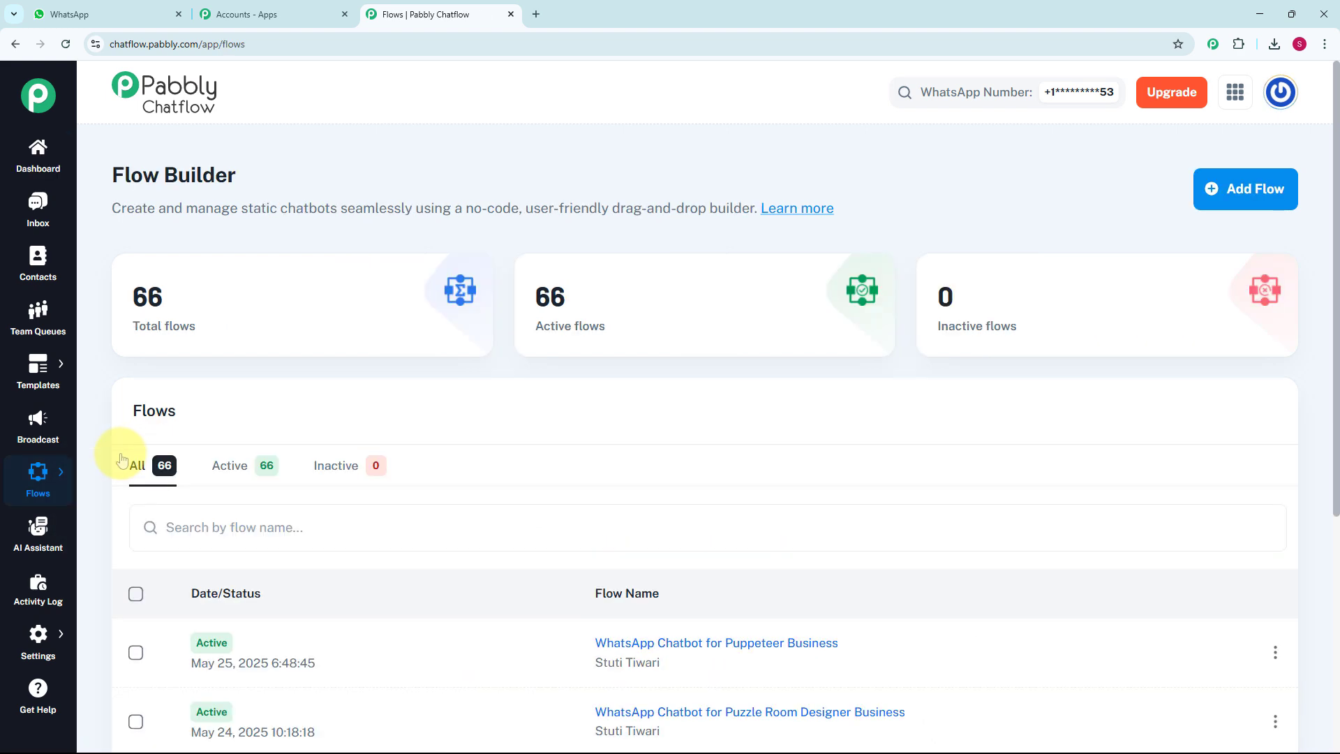
scroll(588, 559, "down", 5)
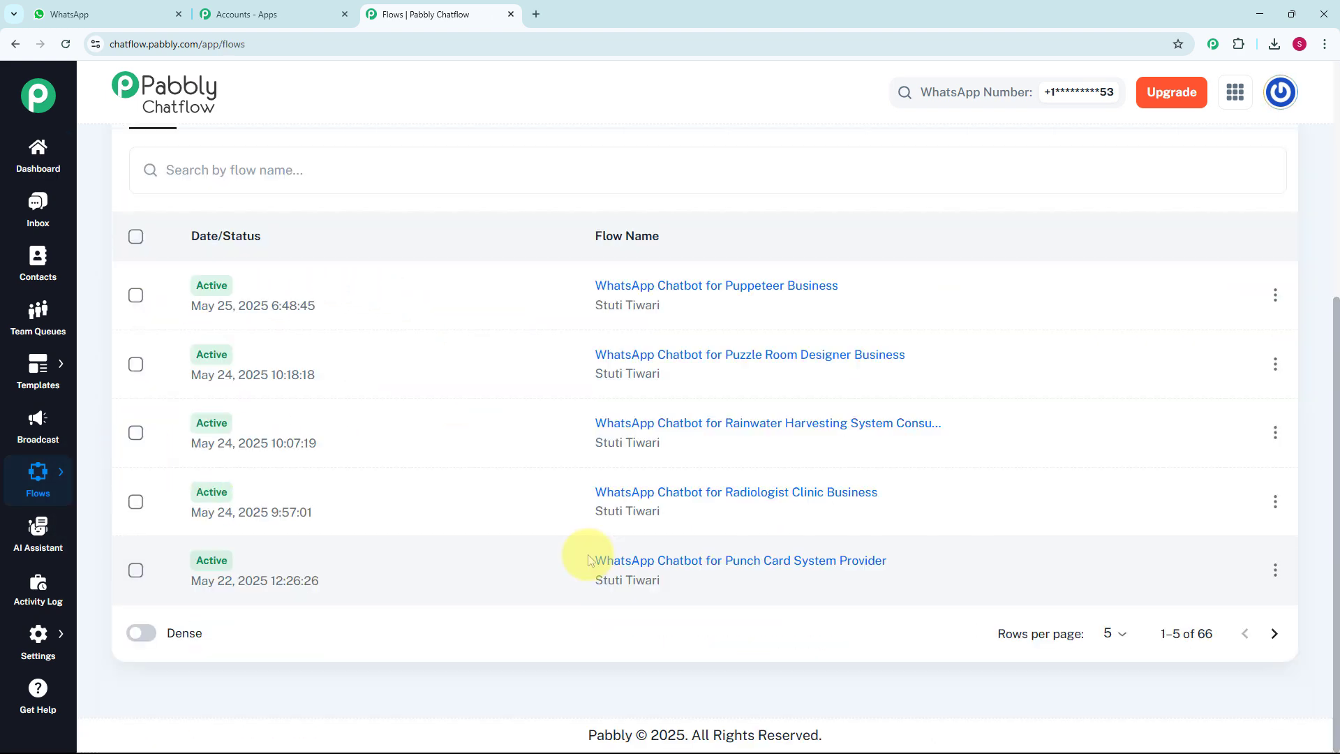
scroll(588, 558, "up", 5)
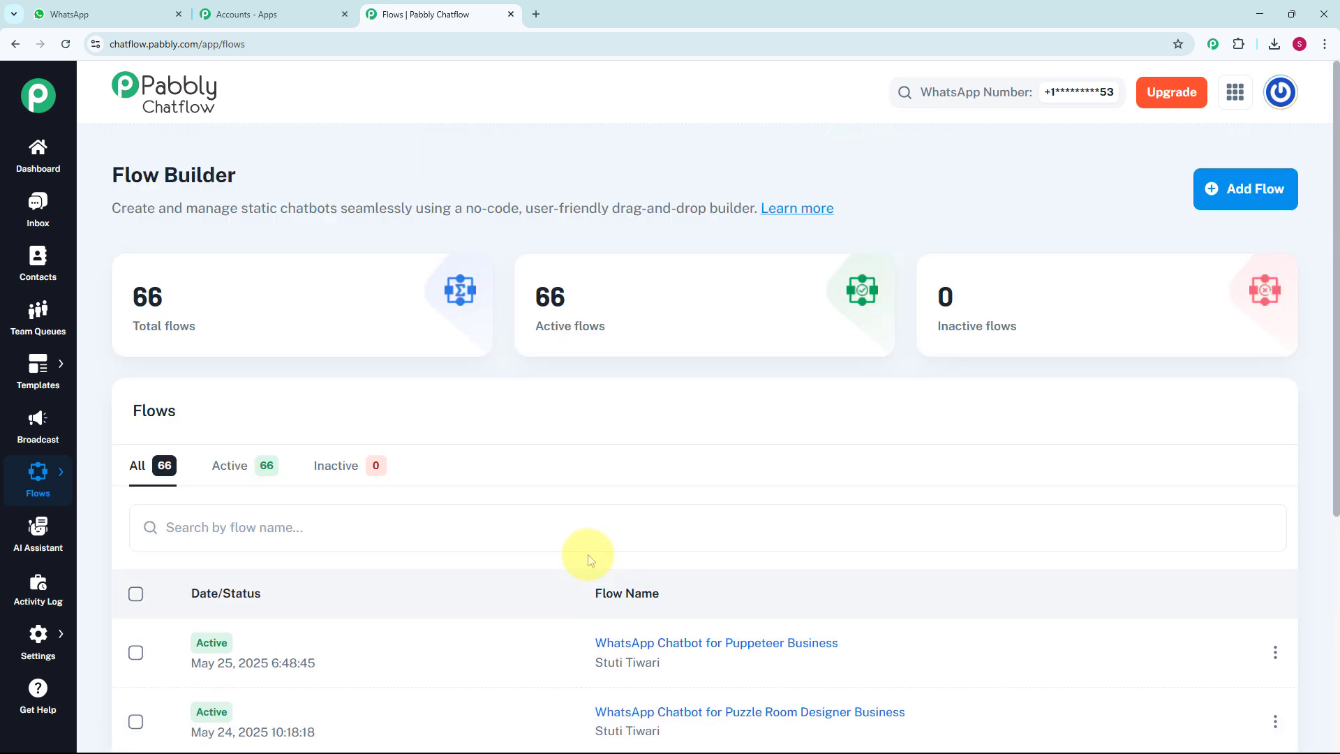
left_click(1249, 191)
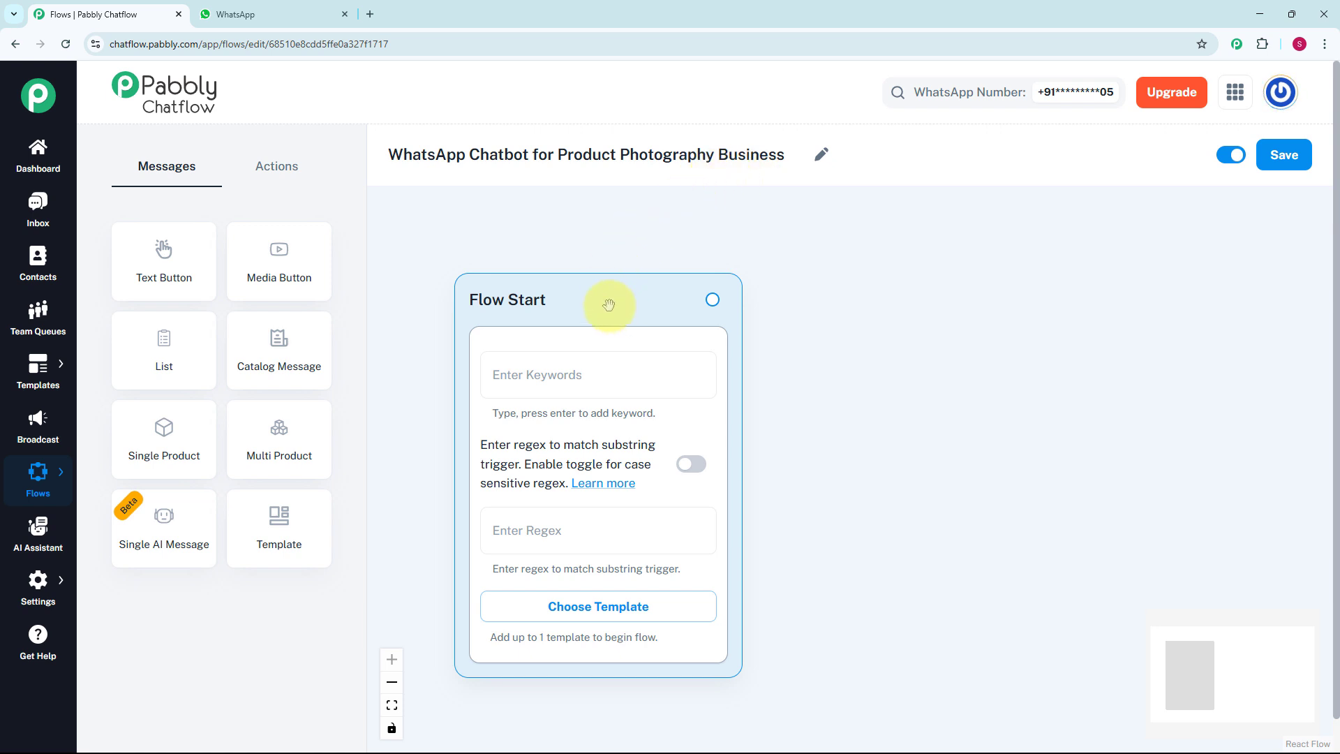
- Set the Flow Start regex trigger to [\s\S]+ so that any incoming message starts the flow
left_click(577, 373)
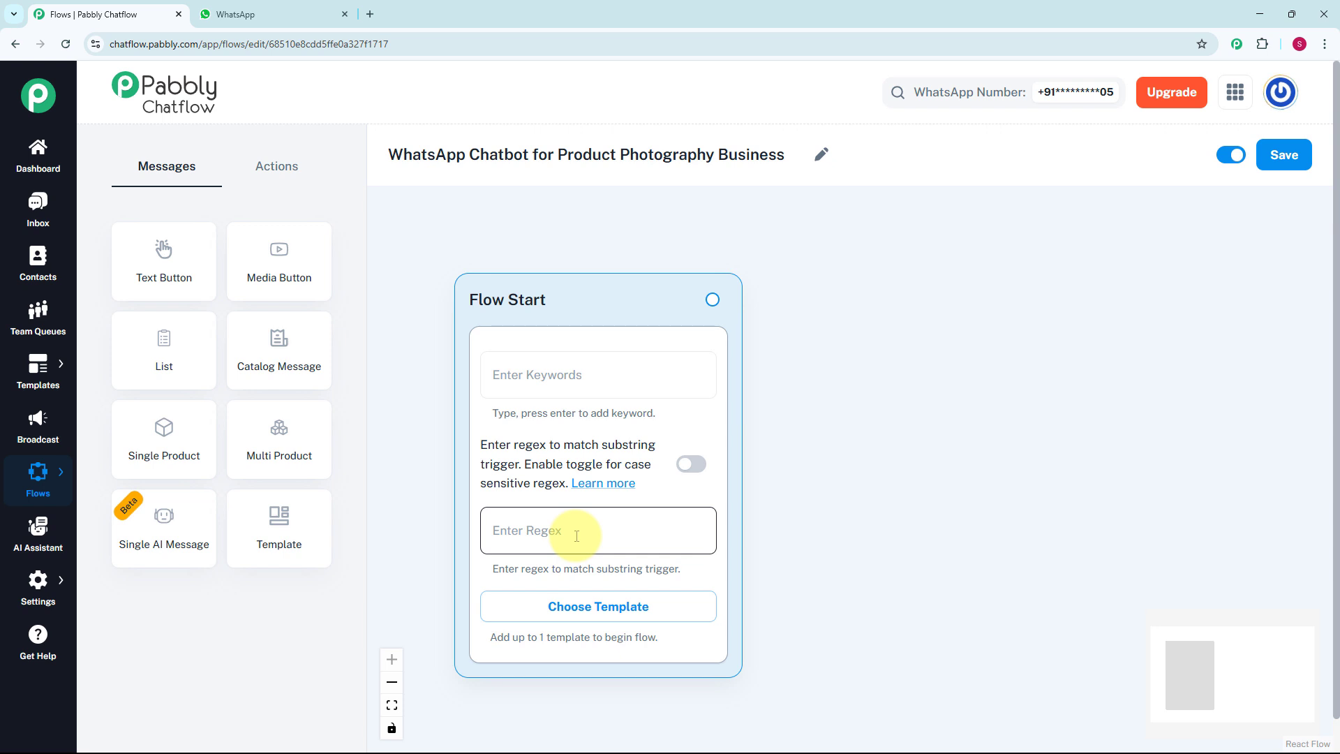
left_click(610, 528)
type("[\\s\\S]+")
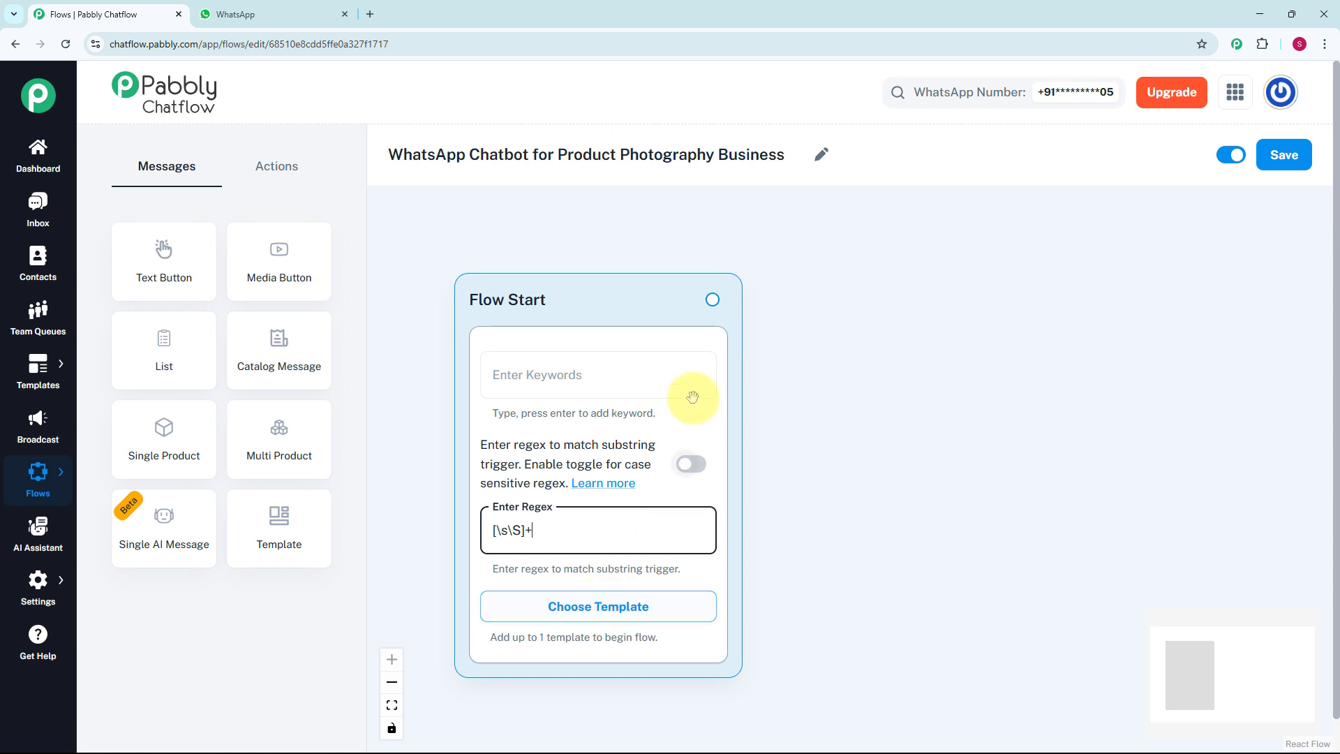
- Connect a new Text + Button message to Flow Start and place it beside the start block
left_click_drag(712, 299, 855, 443)
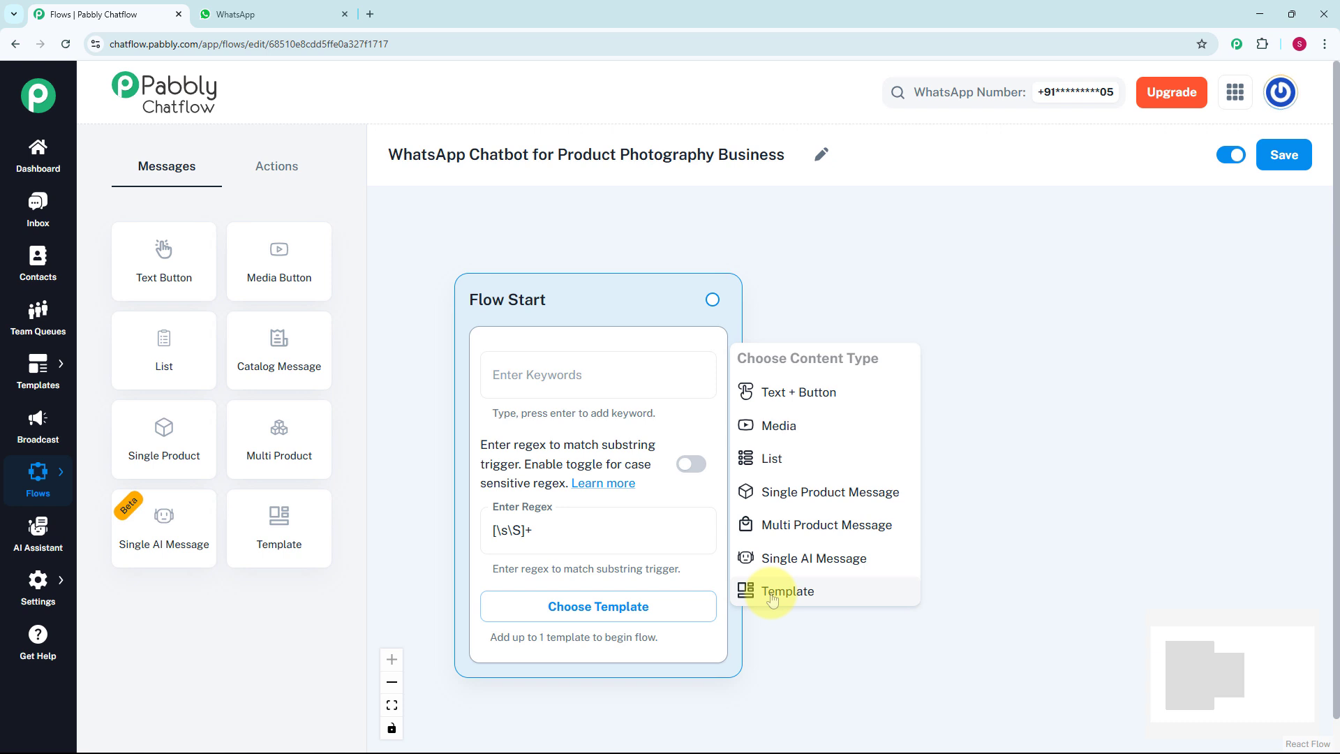
left_click(805, 395)
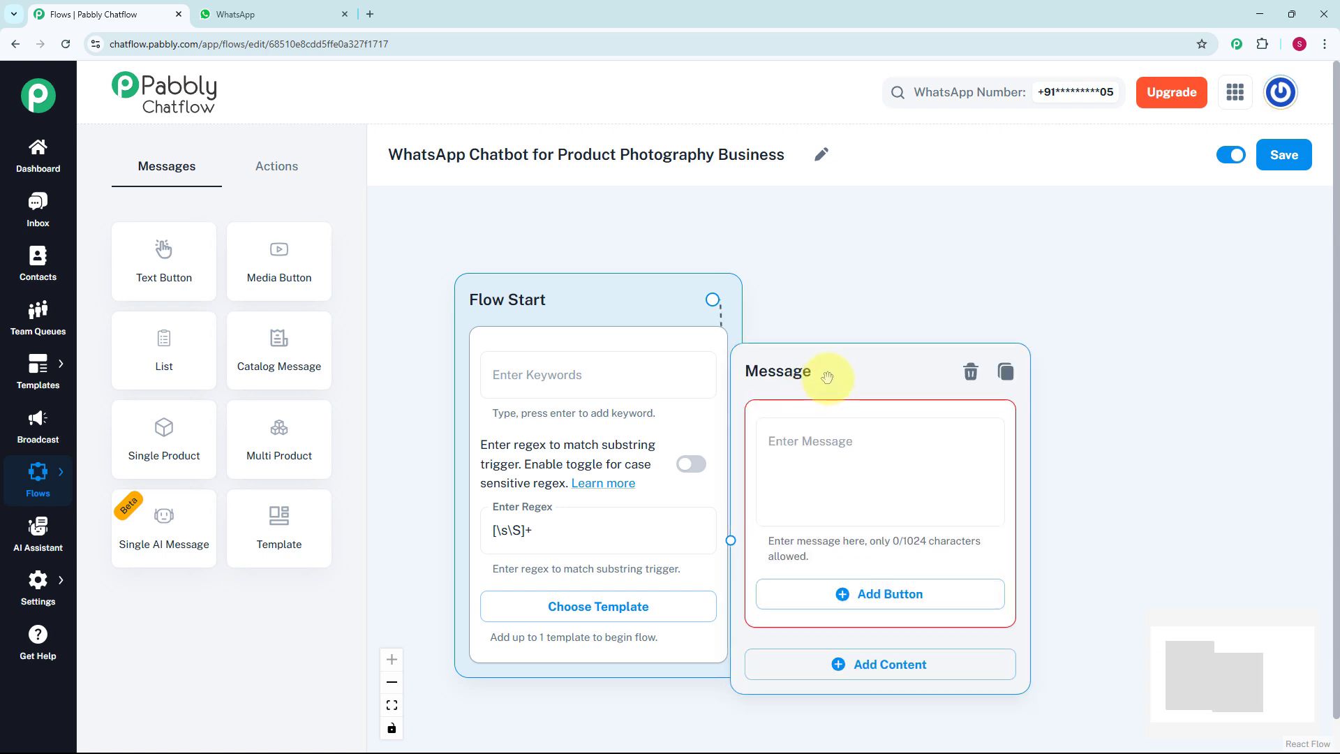
left_click_drag(831, 375, 888, 328)
left_click_drag(767, 378, 835, 489)
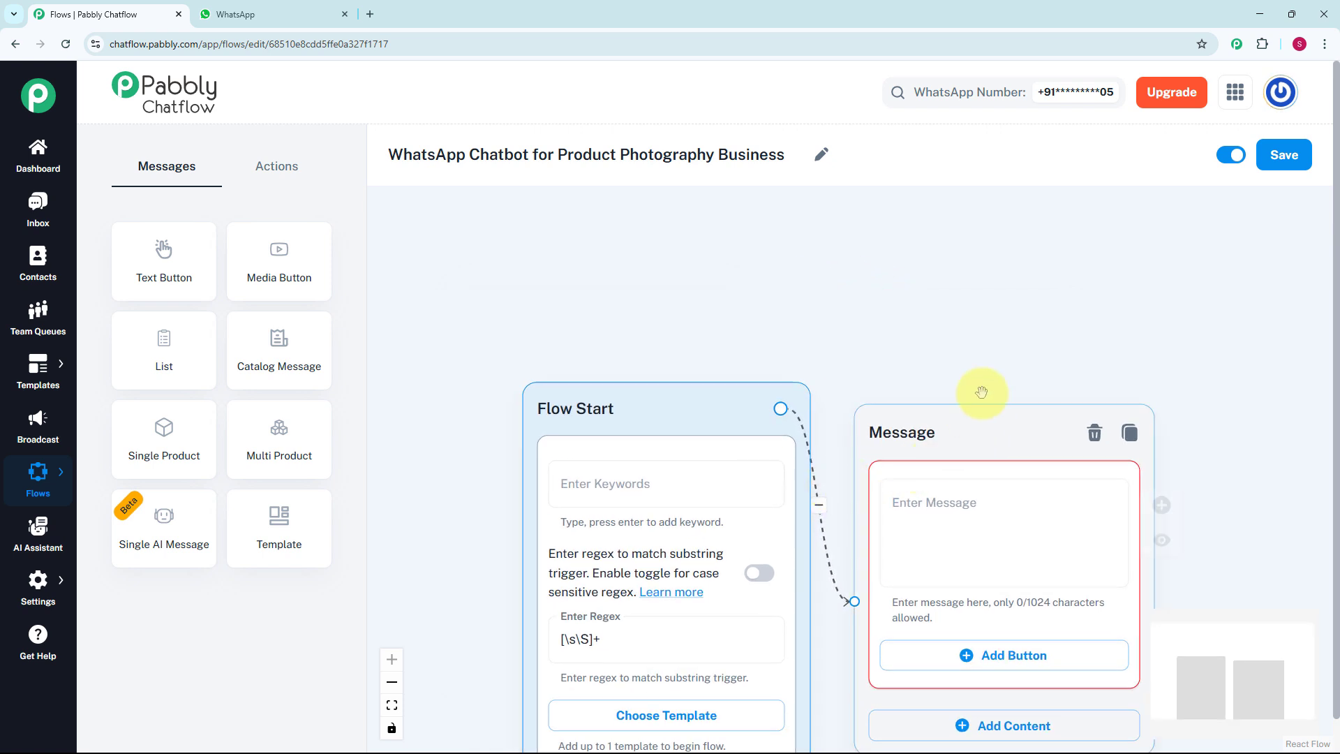
left_click_drag(965, 343, 877, 233)
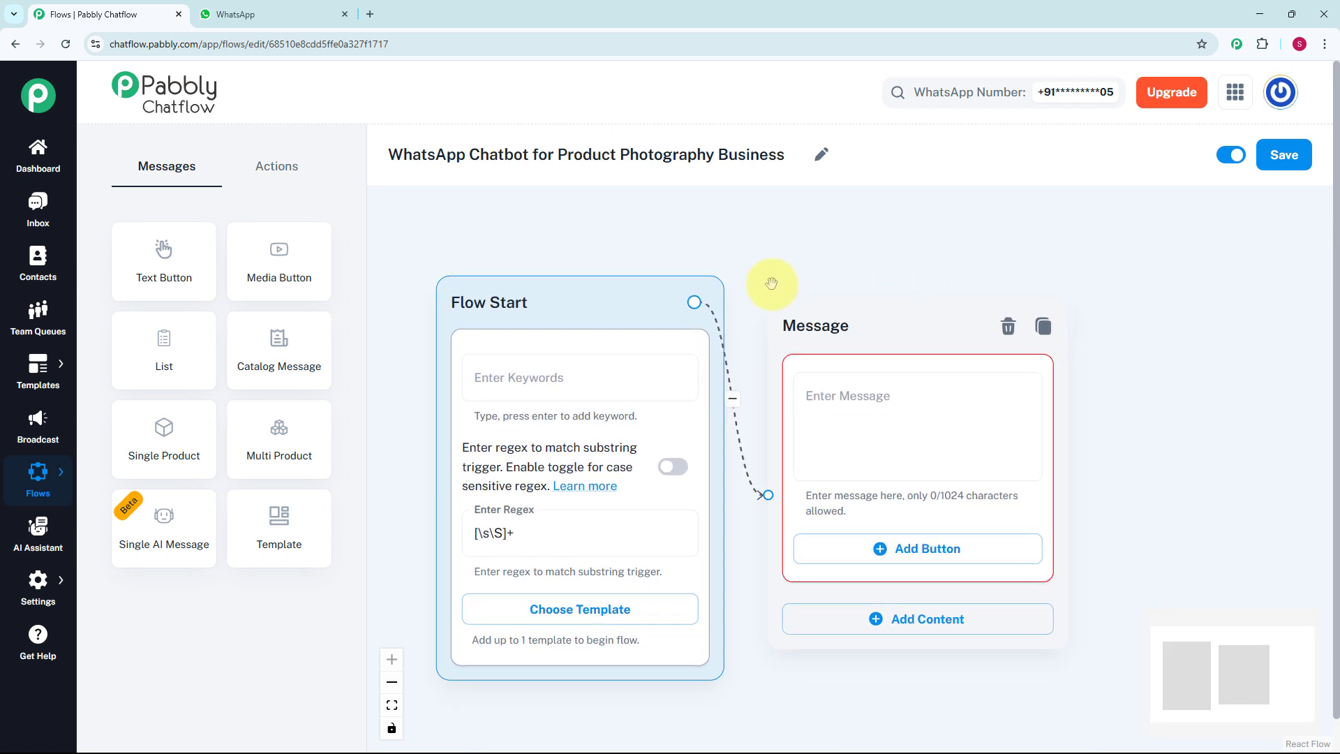
- Paste the welcome text "*Hi! Welcome to XYZ – Professional Product Photography*", with its emojis, into the new message block
left_click(915, 408)
key("ctrl+v")
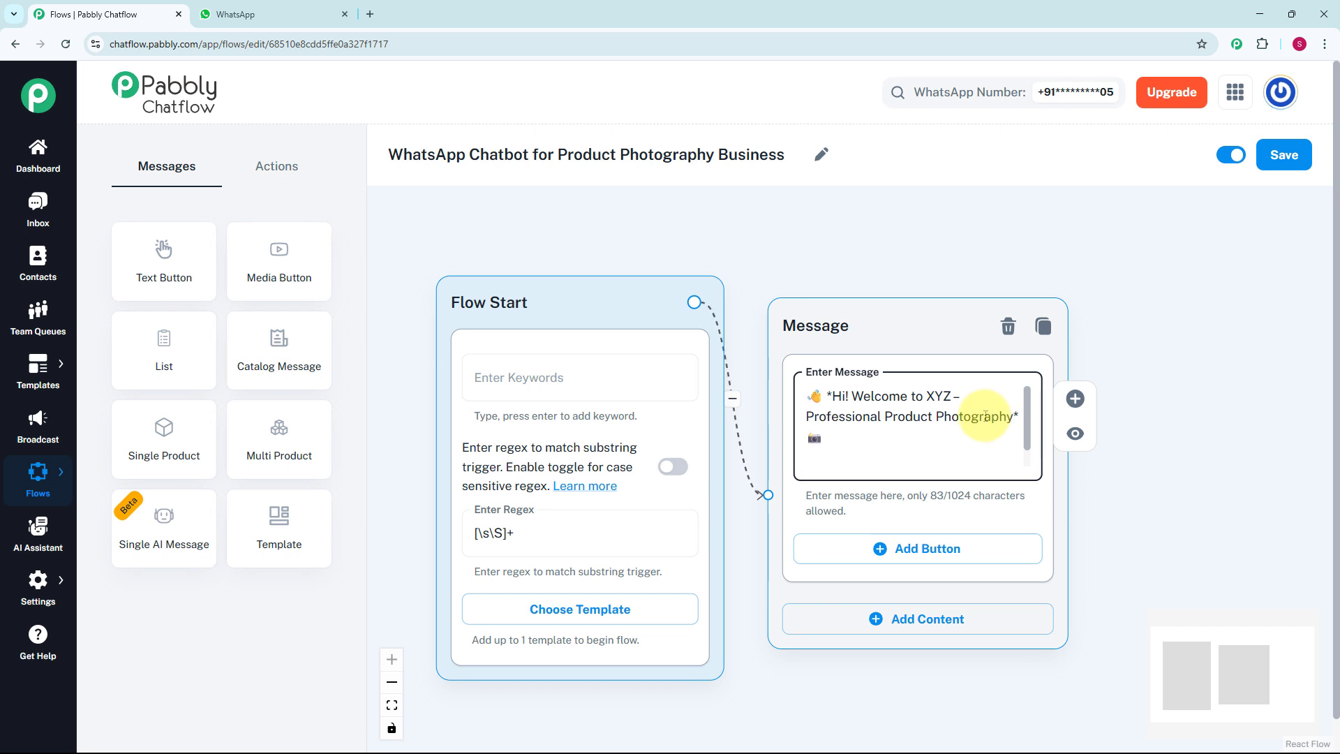
scroll(888, 283, "down", 4)
left_click_drag(1109, 347, 910, 315)
scroll(910, 316, "up", 3)
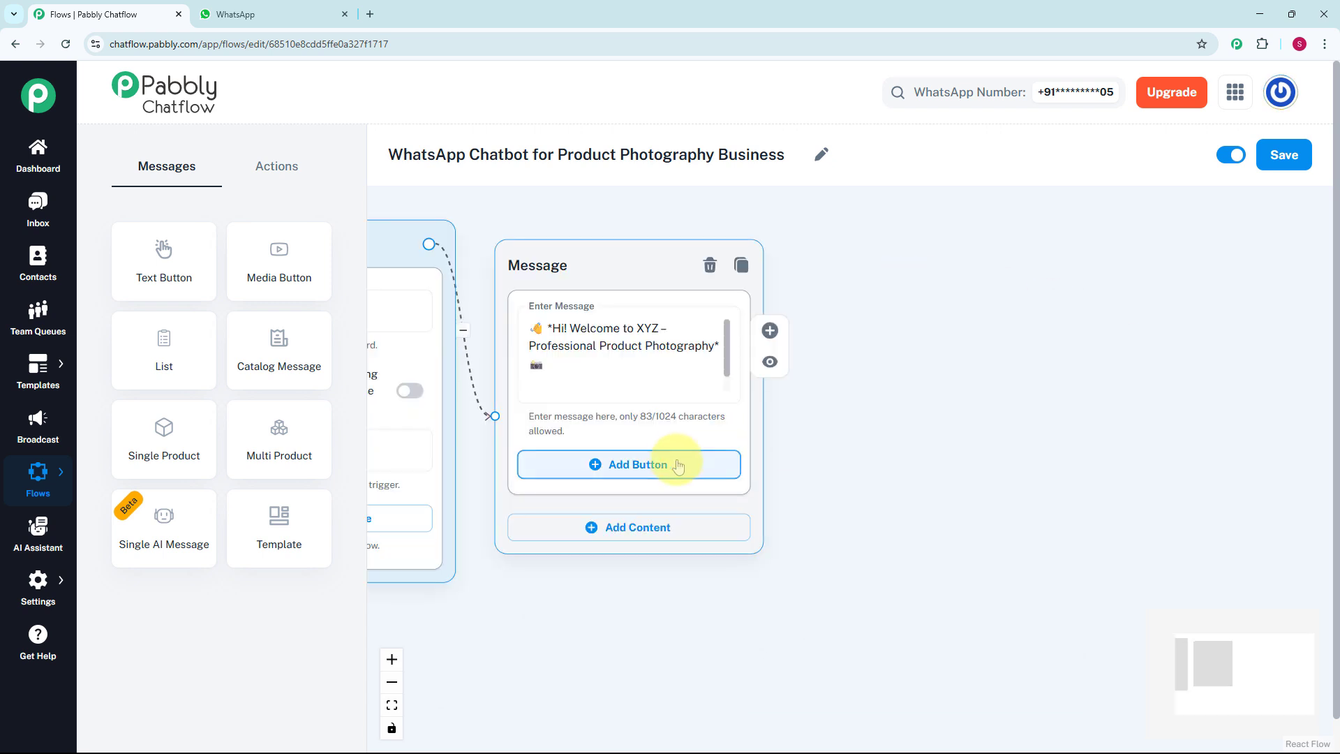
left_click_drag(885, 470, 986, 452)
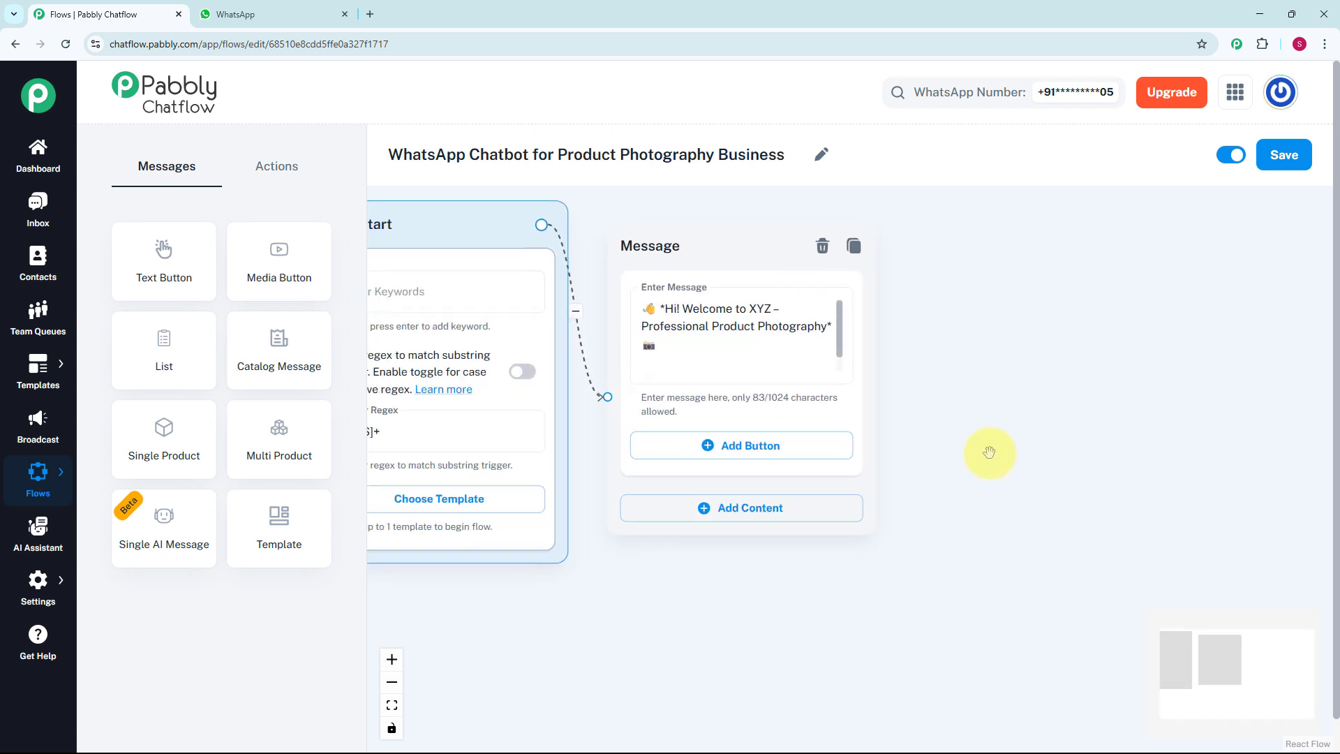
- Add three reply buttons to the welcome message: "💼 Book a Shoot", "View Packages" and "Ask a Question", the last two also with leading emojis
left_click(757, 453)
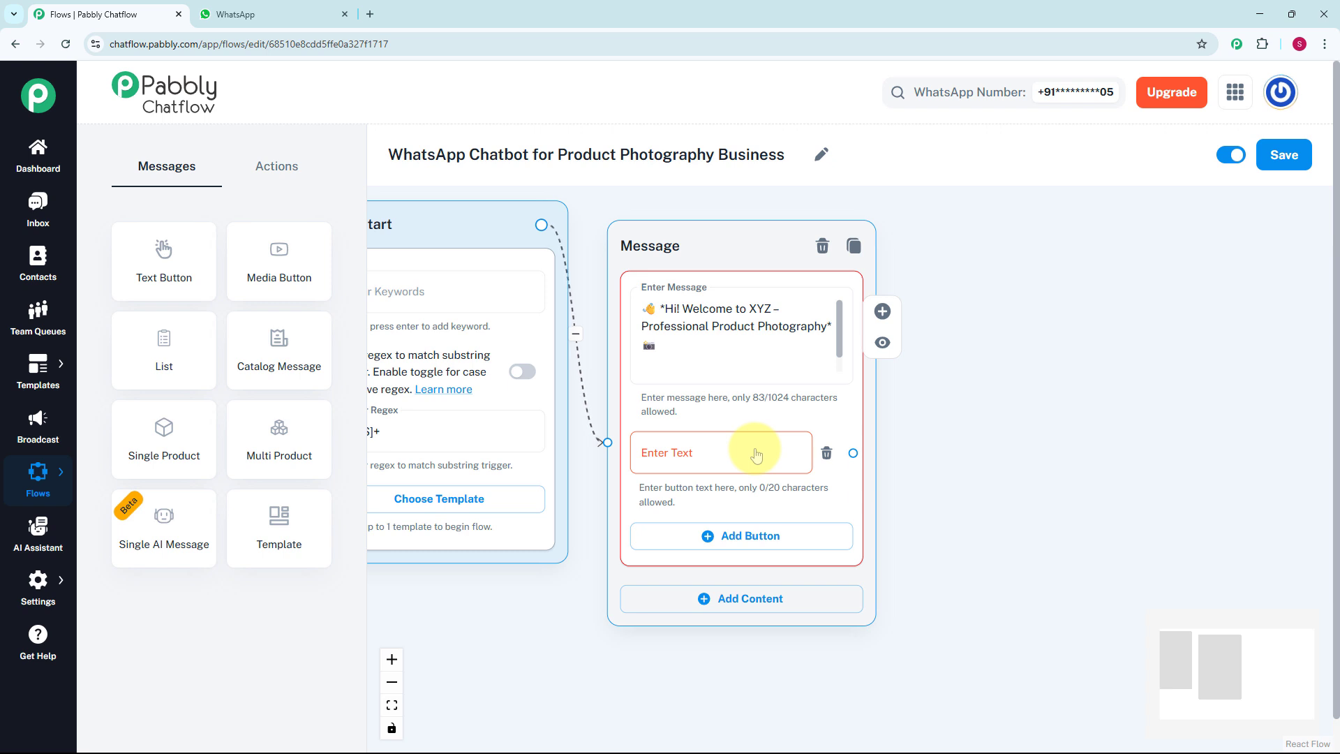
left_click(756, 454)
type("💼 Book a Shoot")
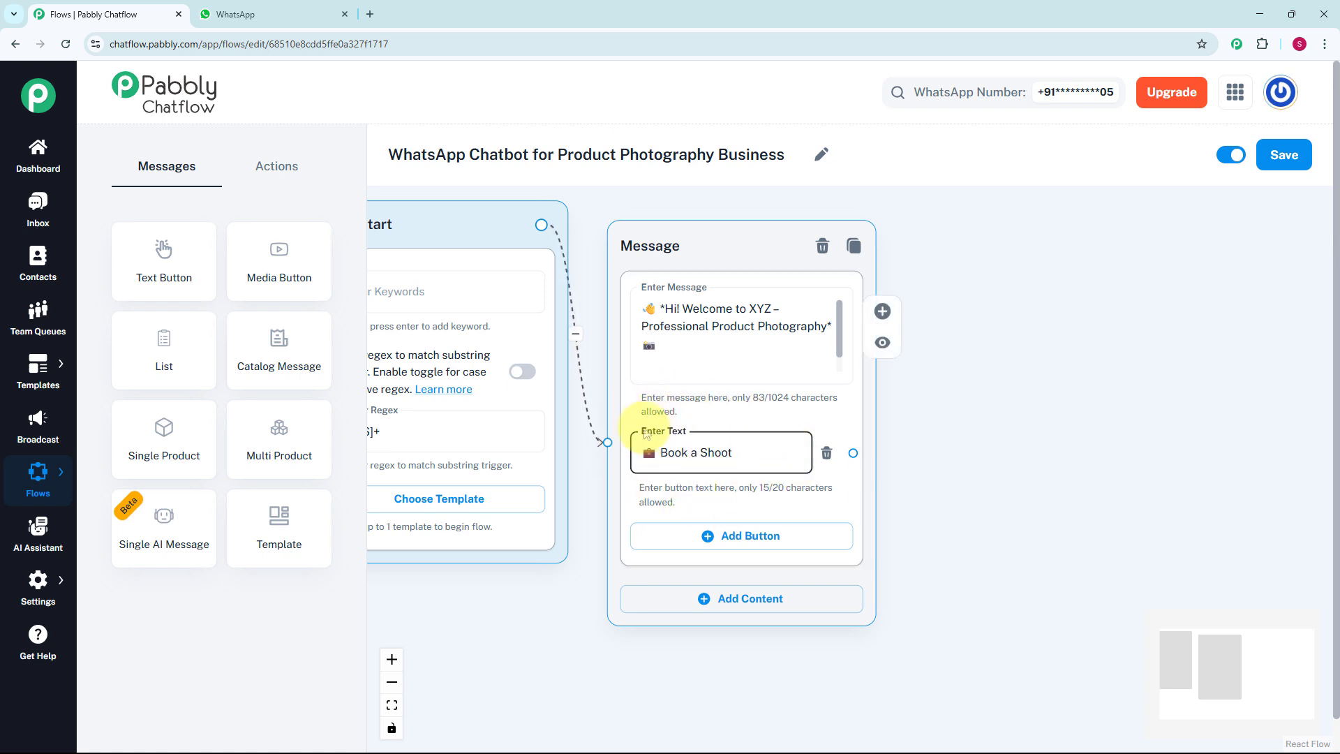
scroll(1082, 479, "down", 3)
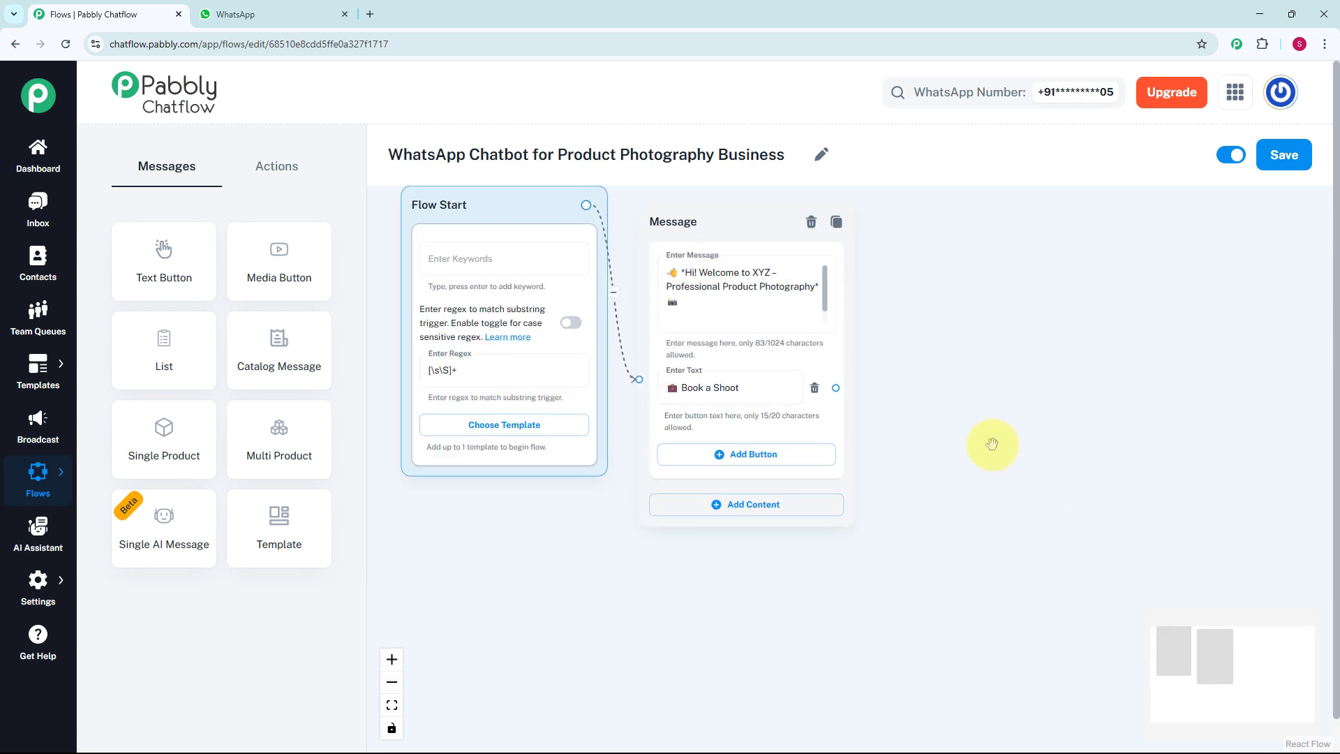
left_click(761, 454)
left_click(743, 459)
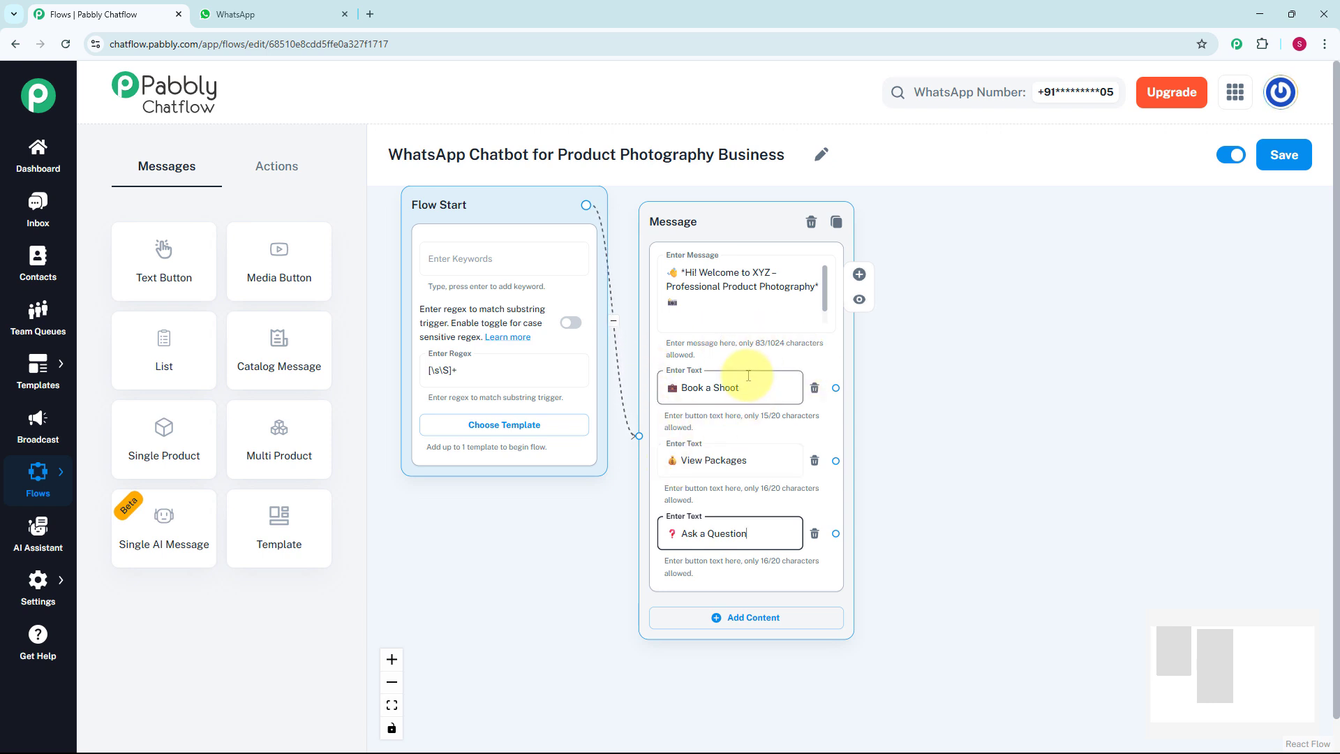
- Add an Ask Question block linked from Book a Shoot, with the message "Let's book your shoot! Please provide the following details: Name:"
left_click(277, 165)
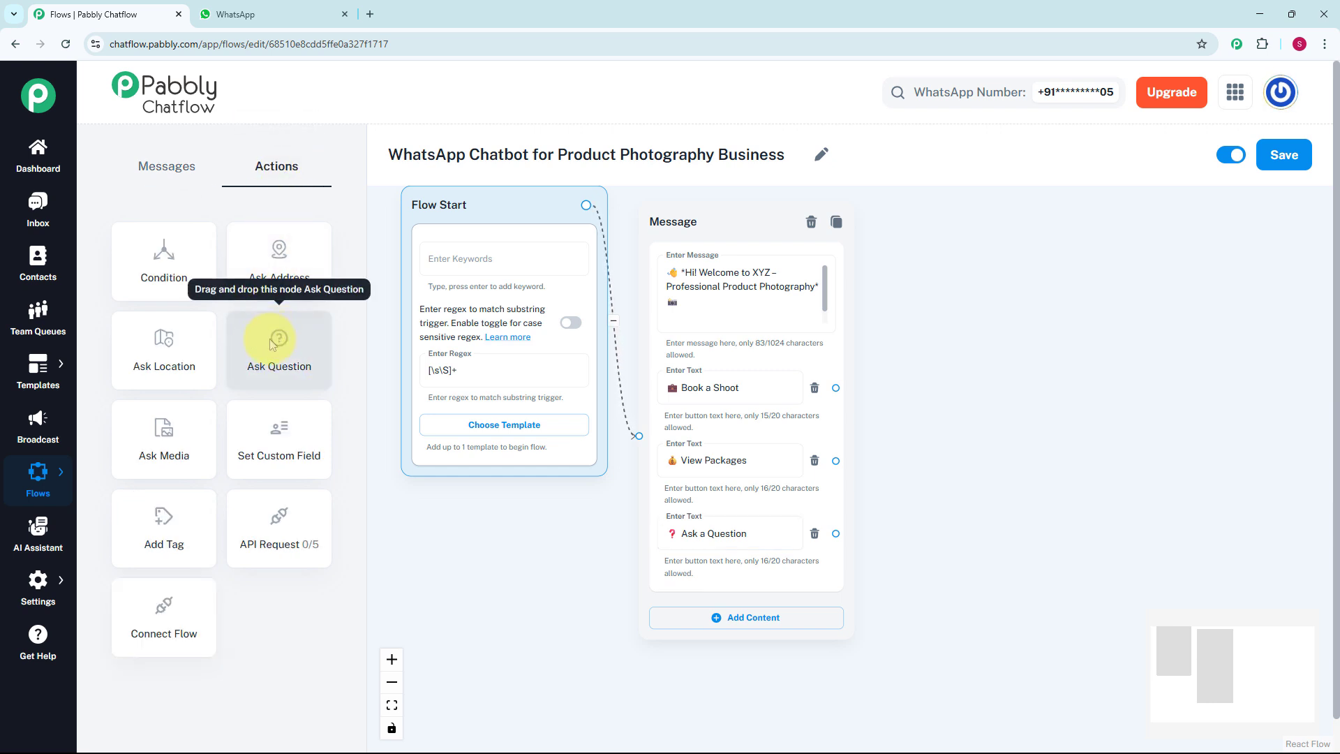
left_click_drag(270, 353, 1007, 209)
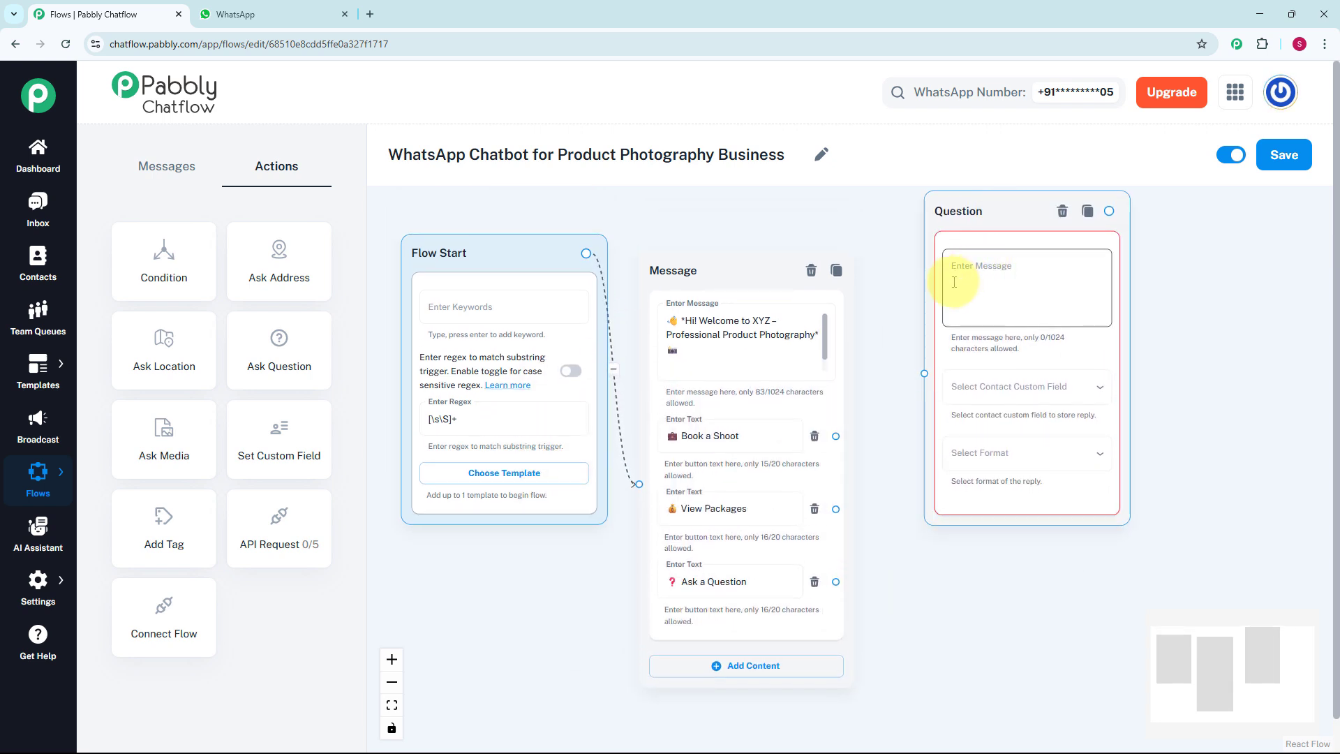
left_click_drag(836, 436, 923, 373)
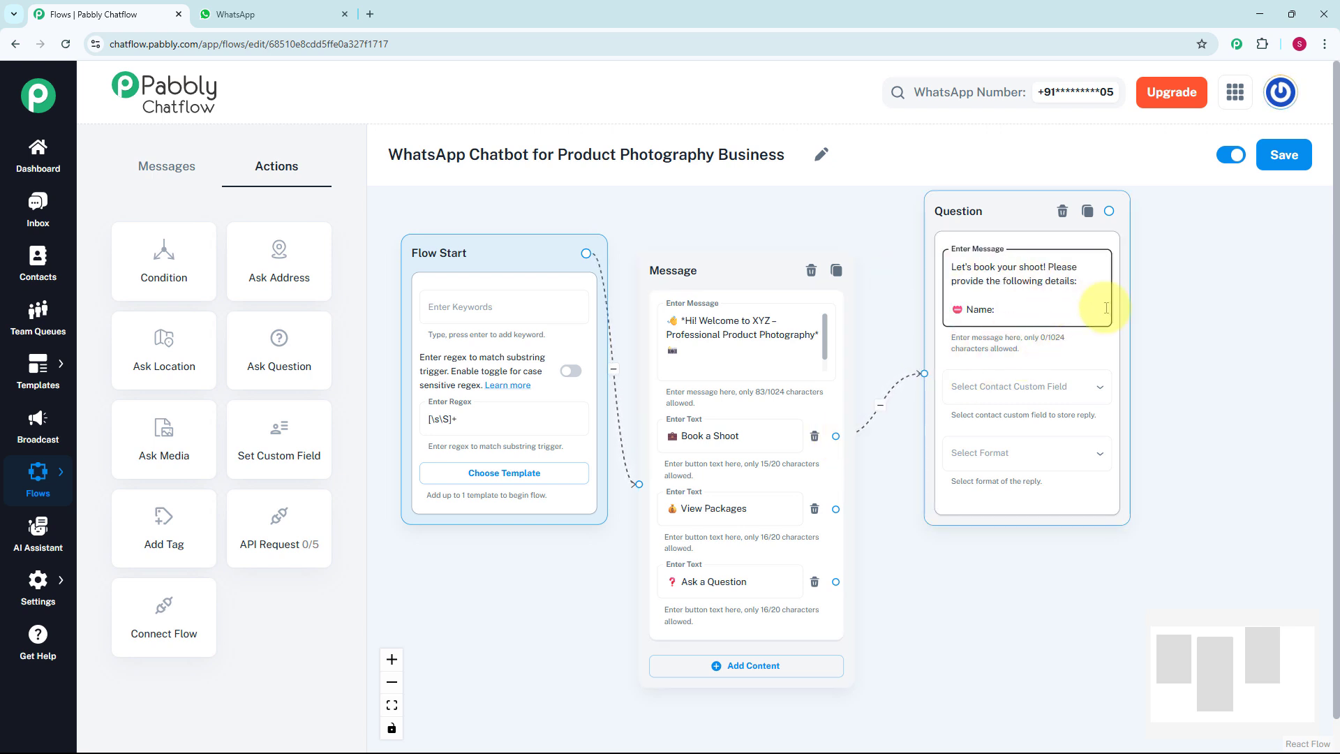
left_click_drag(1184, 328, 1111, 328)
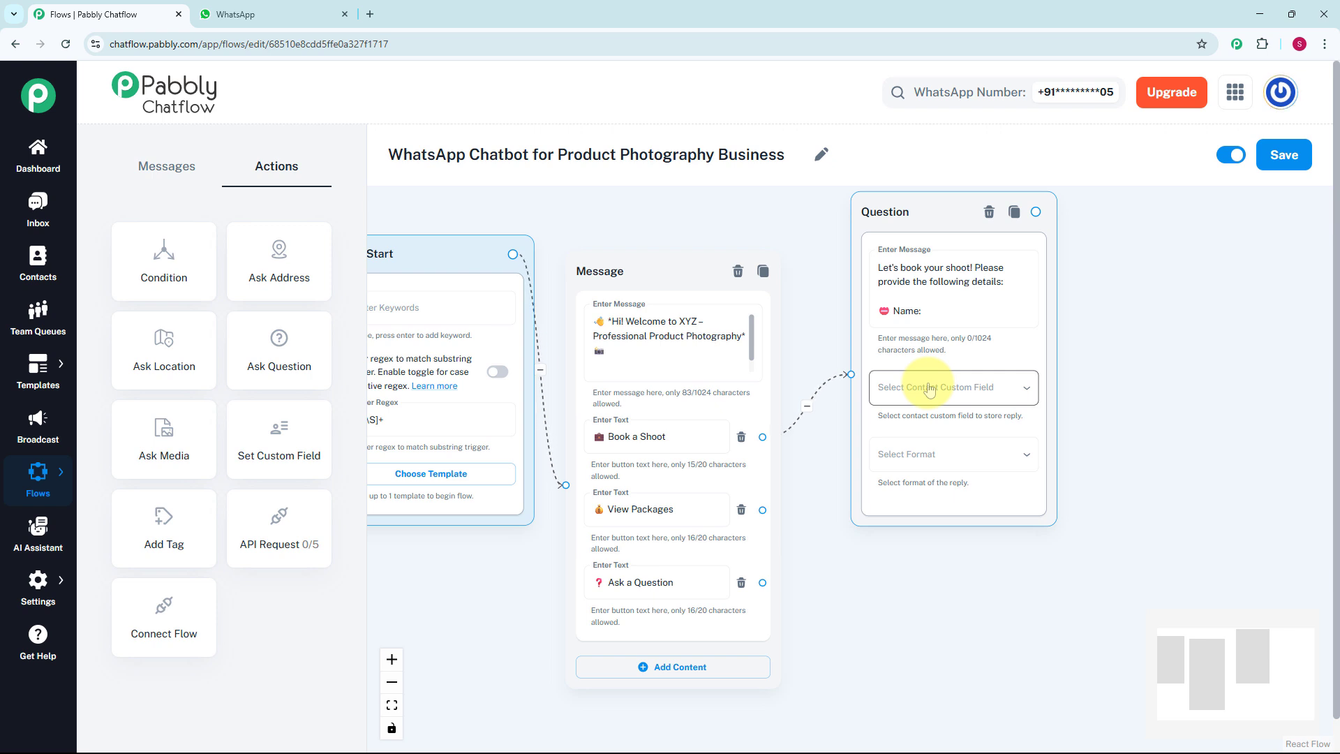
left_click(929, 389)
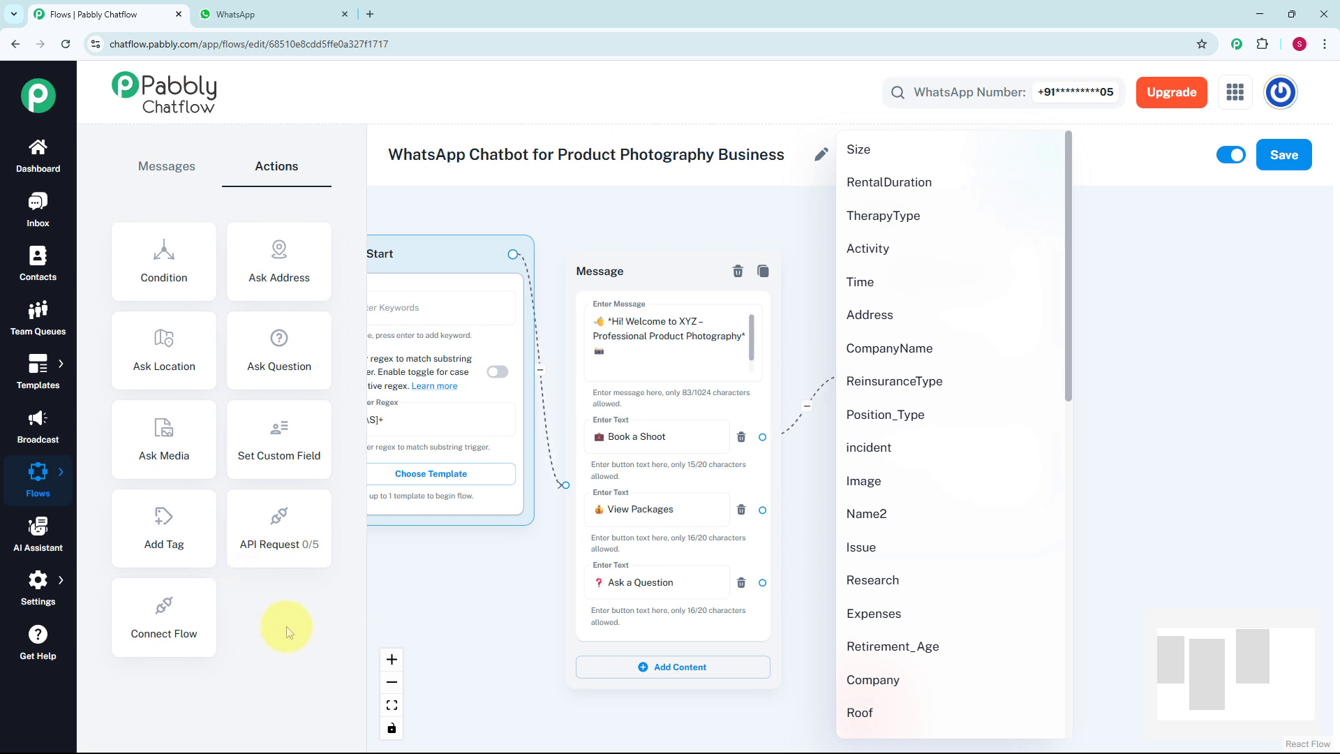
left_click(59, 590)
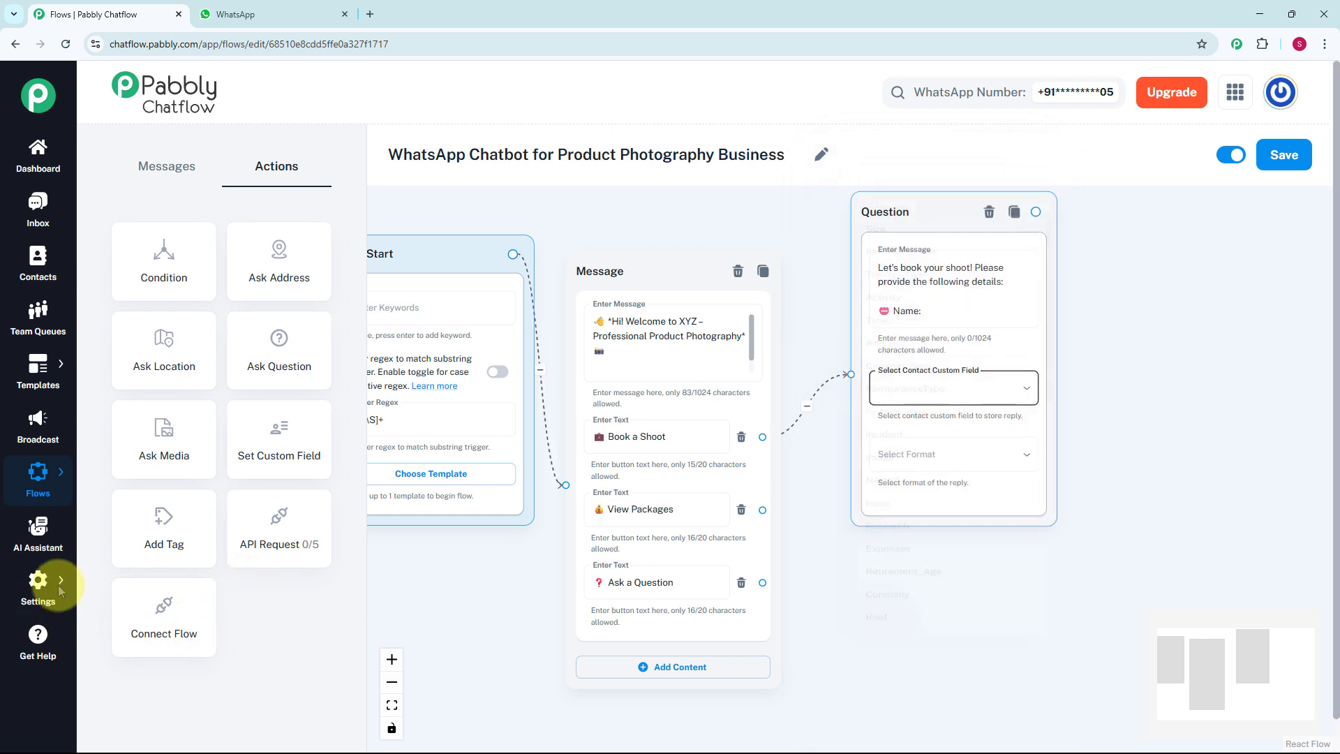
mouse_move(59, 590)
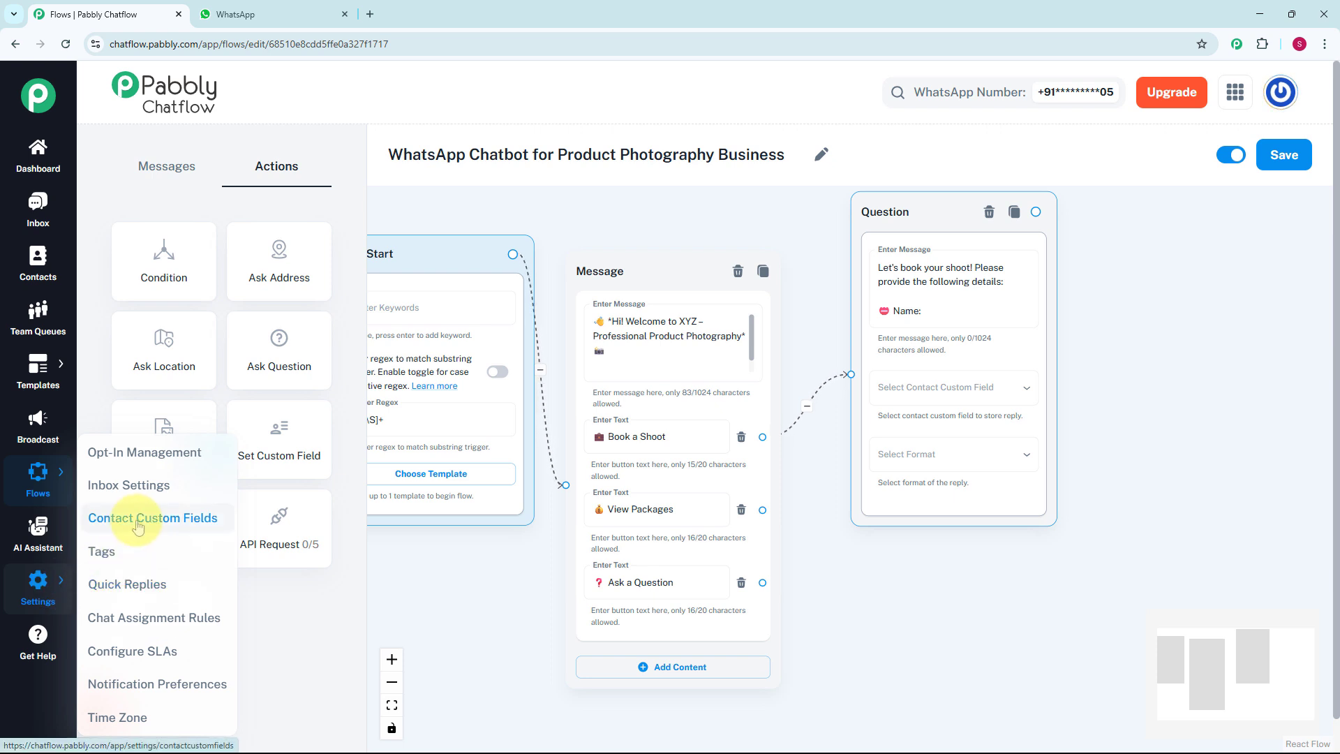
- Store the name question's reply in the Name2 contact custom field and set its reply format to Any
left_click(935, 387)
left_click(900, 514)
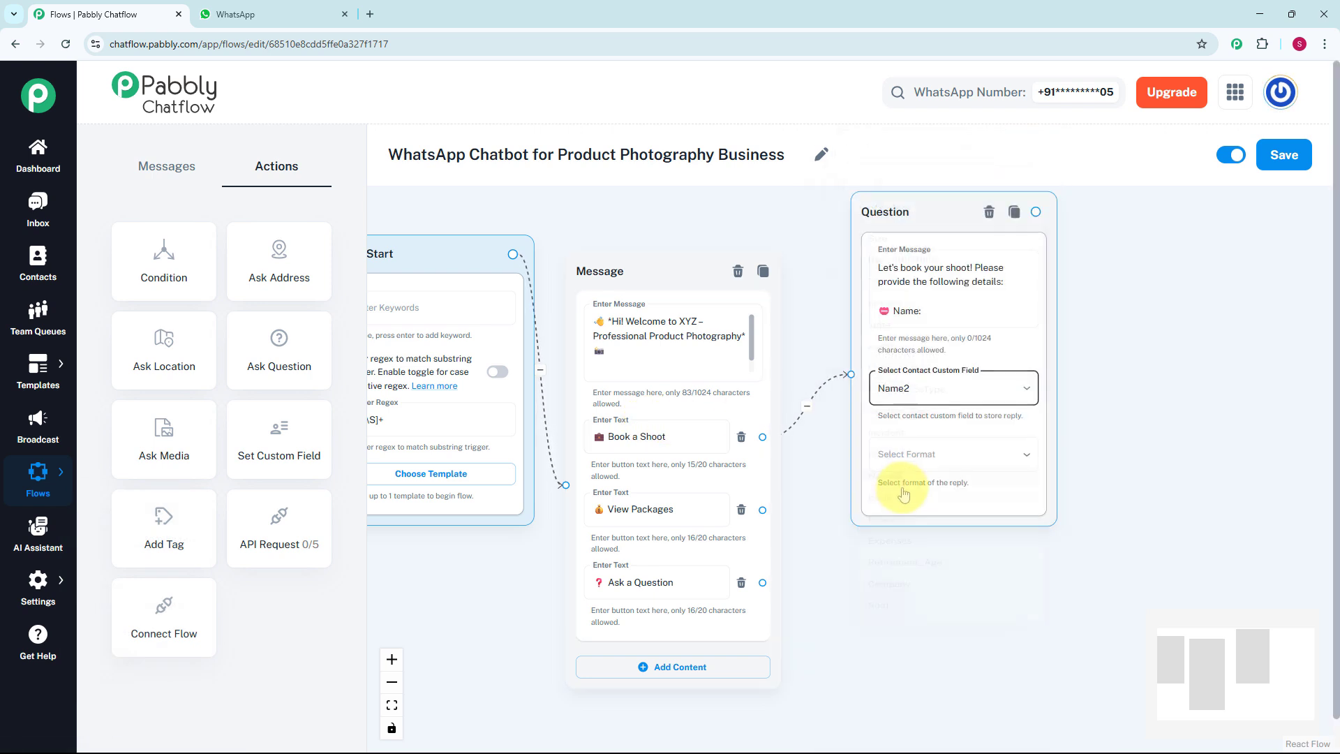
left_click(906, 456)
left_click(855, 492)
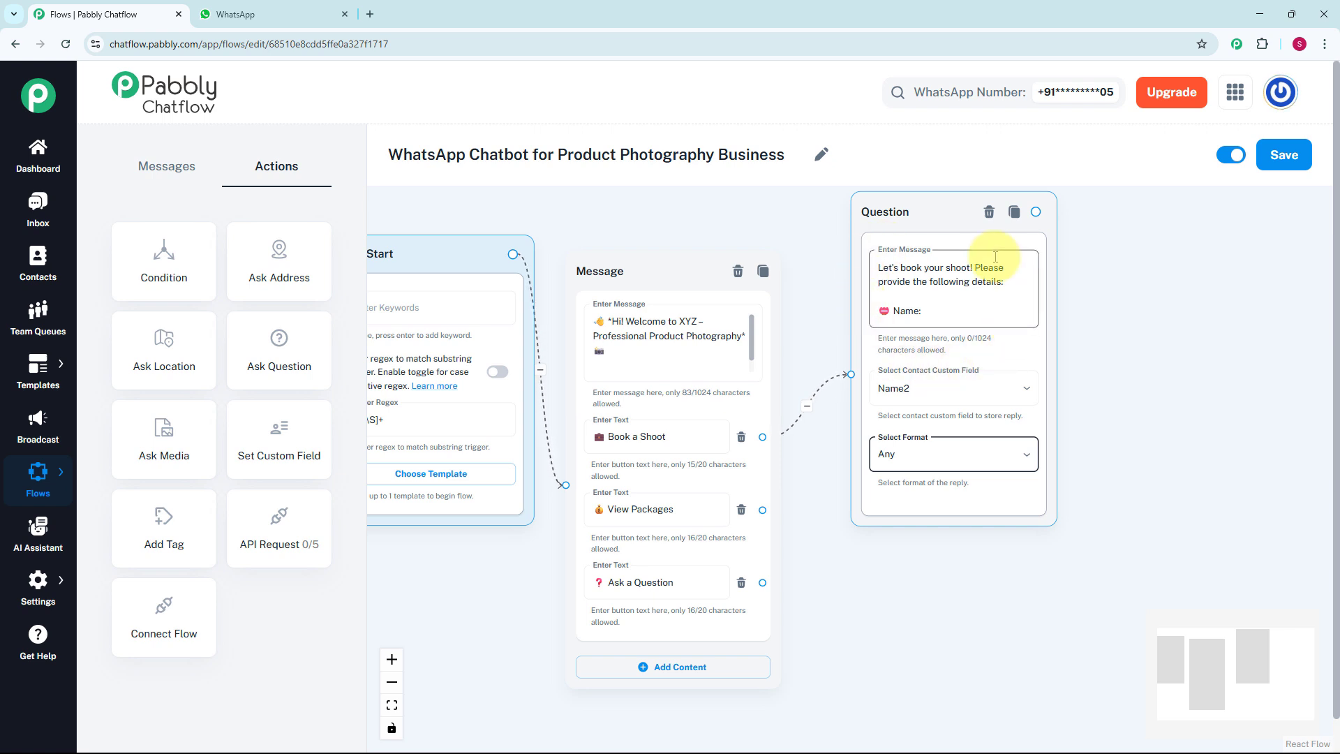
- Connect a second question asking "Please provide: Email:", storing the reply in the Email custom field with the Email format
left_click(279, 353)
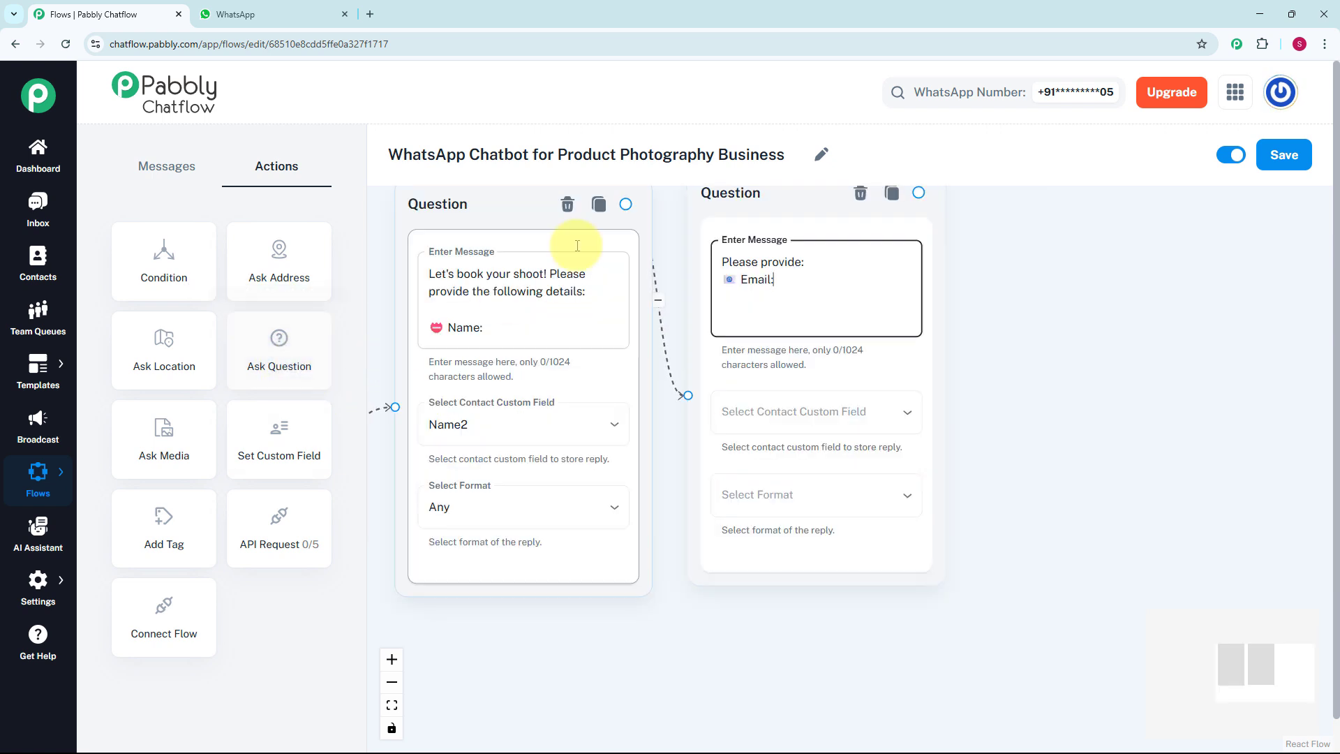
left_click(813, 290)
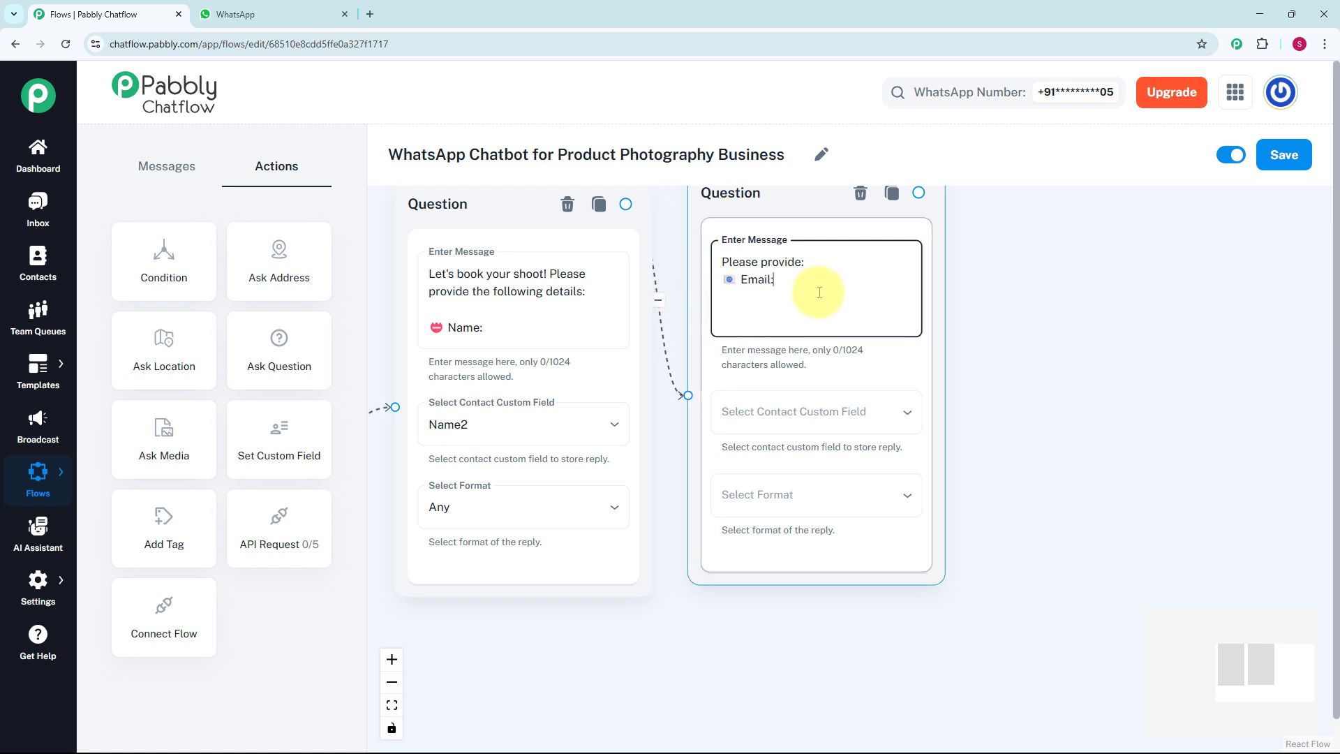
left_click(734, 412)
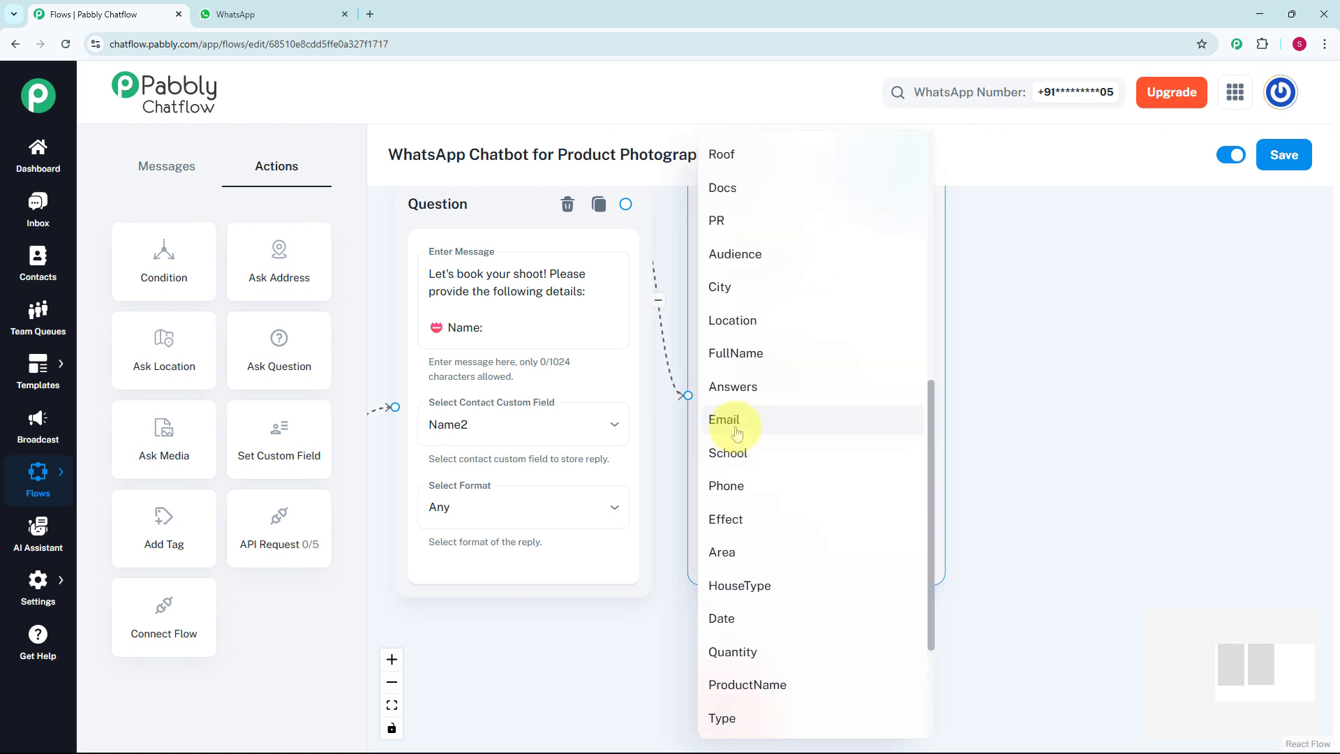
left_click(737, 436)
left_click(740, 492)
left_click(719, 670)
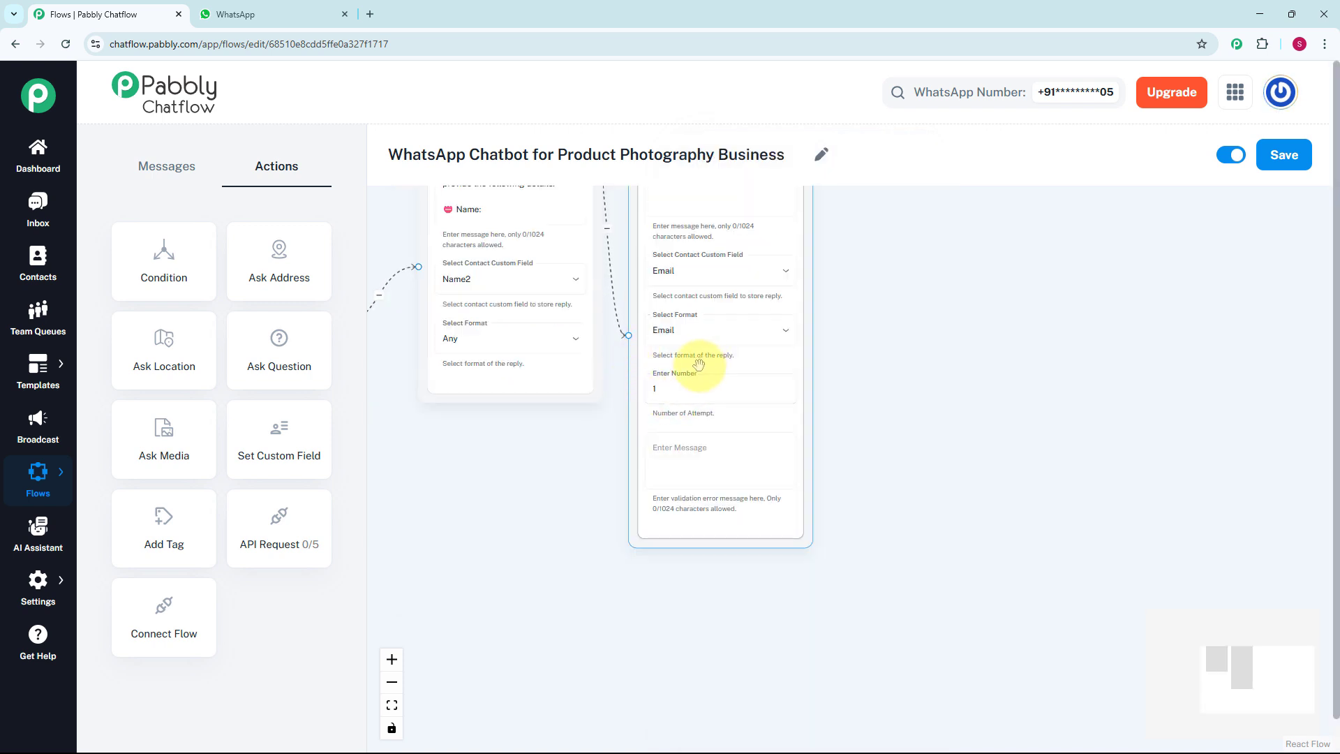
left_click(689, 389)
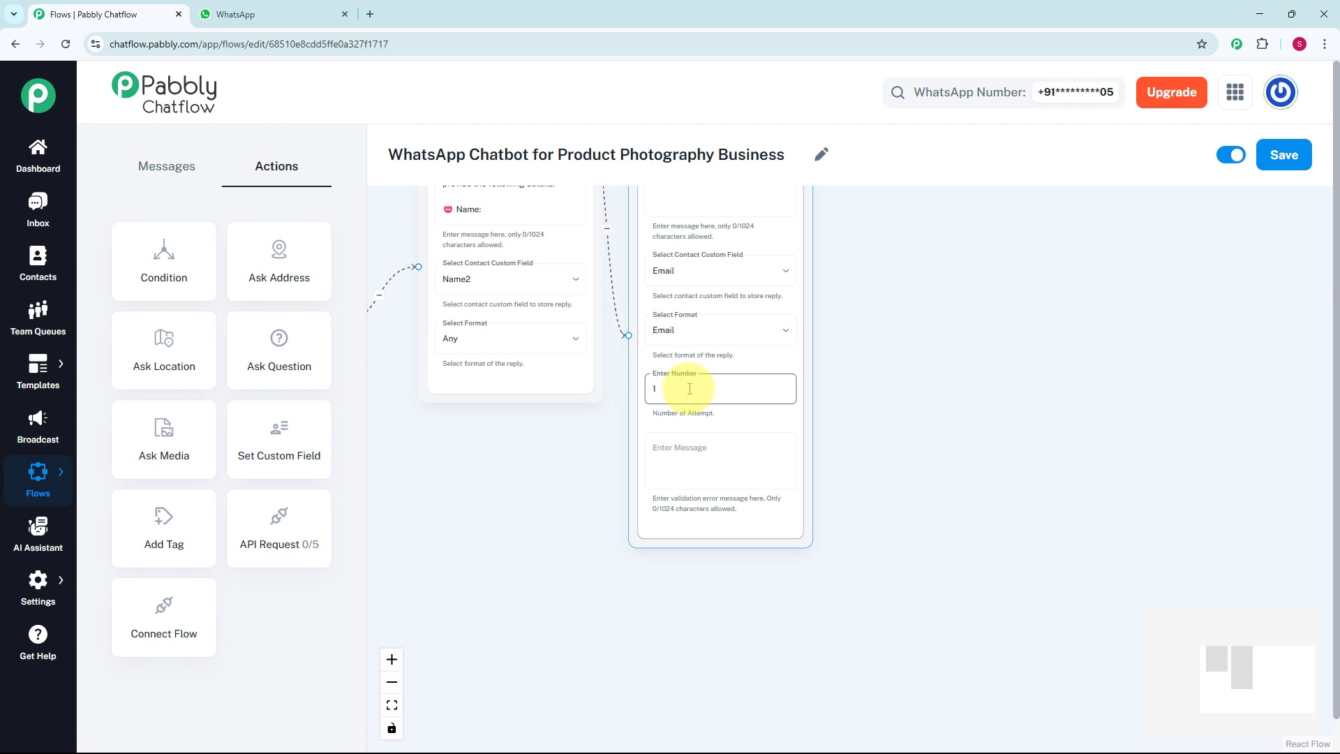
- Connect a third question asking "Please provide: Purpose (Ecom, Lifestyle, Ads):", storing the reply in the Purpose field with format Any
left_click_drag(841, 199, 827, 326)
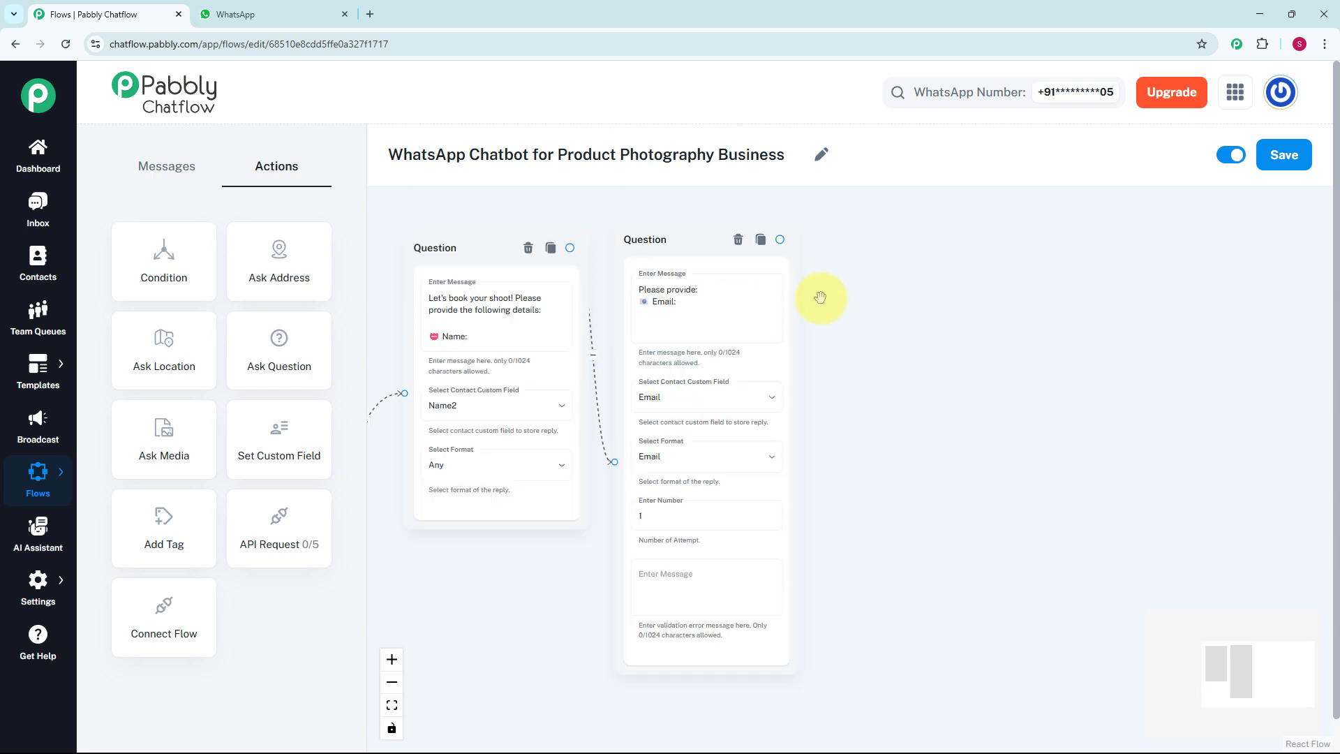
left_click(707, 250)
left_click(704, 314)
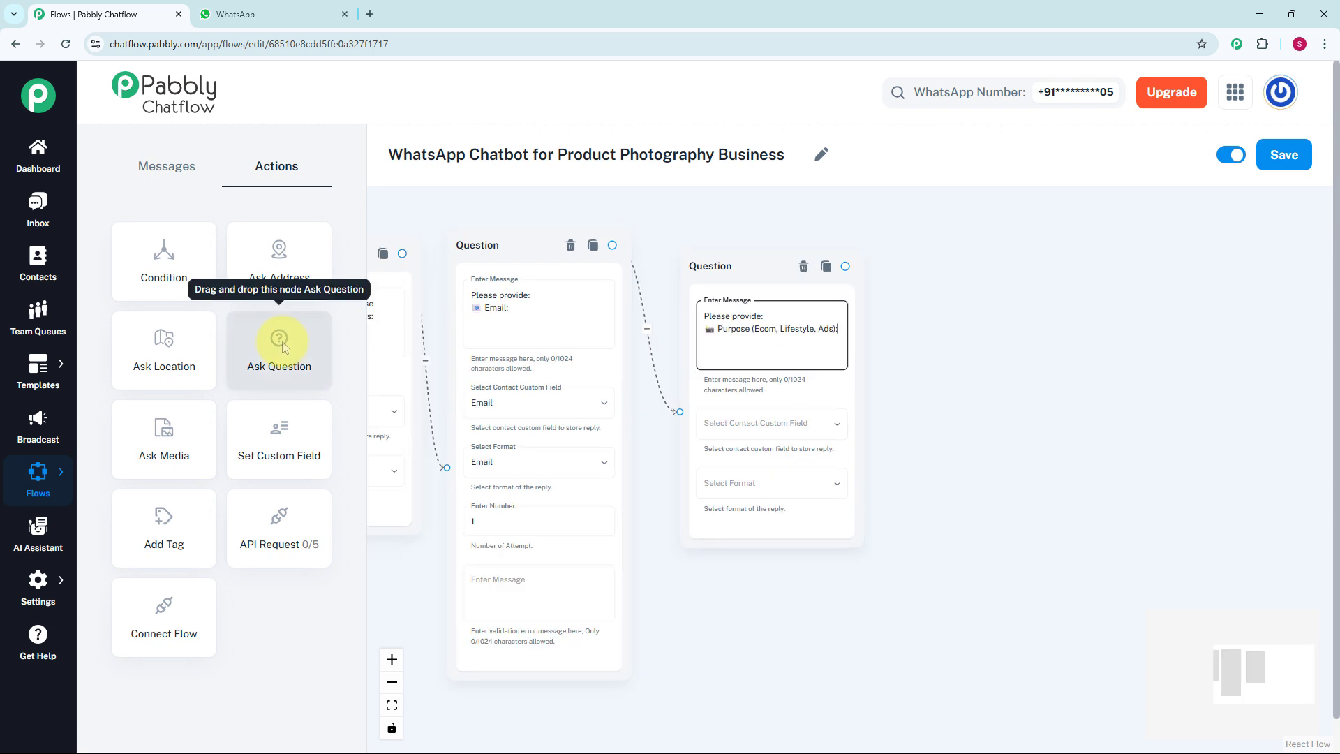
left_click(705, 328)
scroll(746, 457, "up", 2)
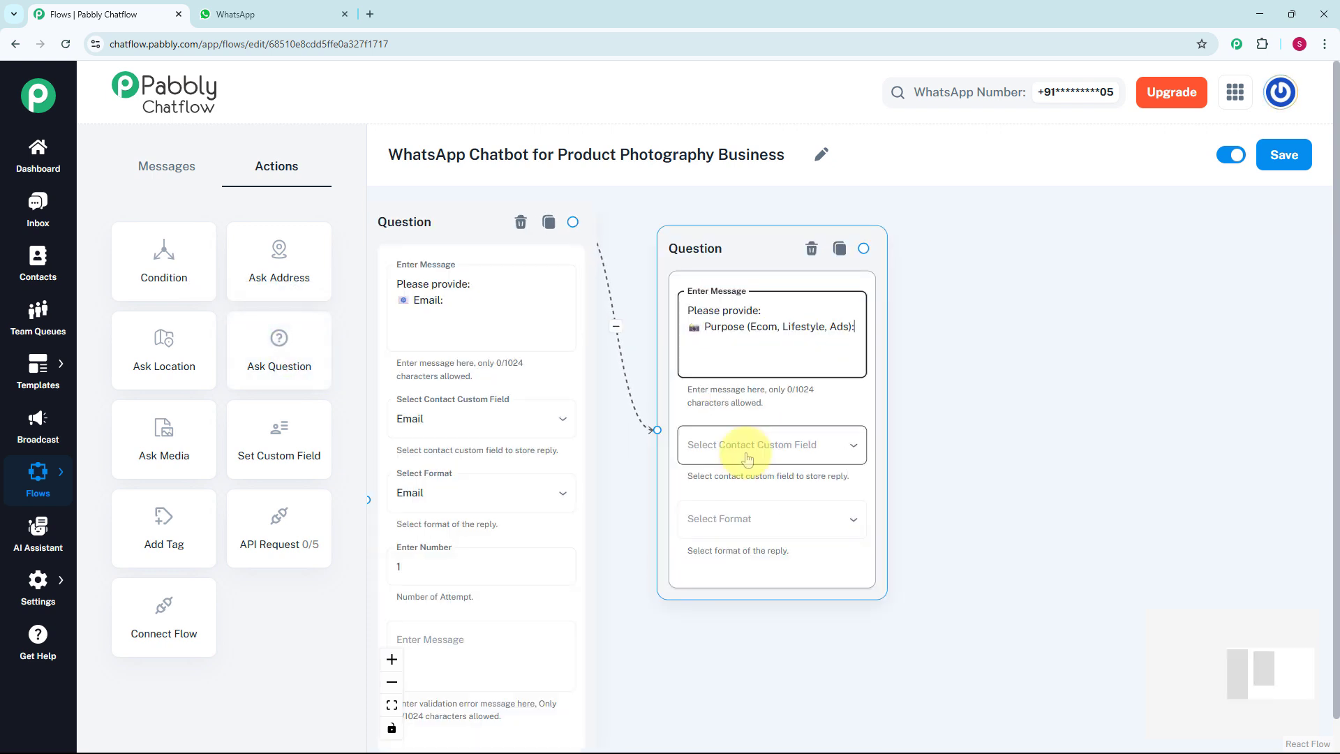
left_click(746, 457)
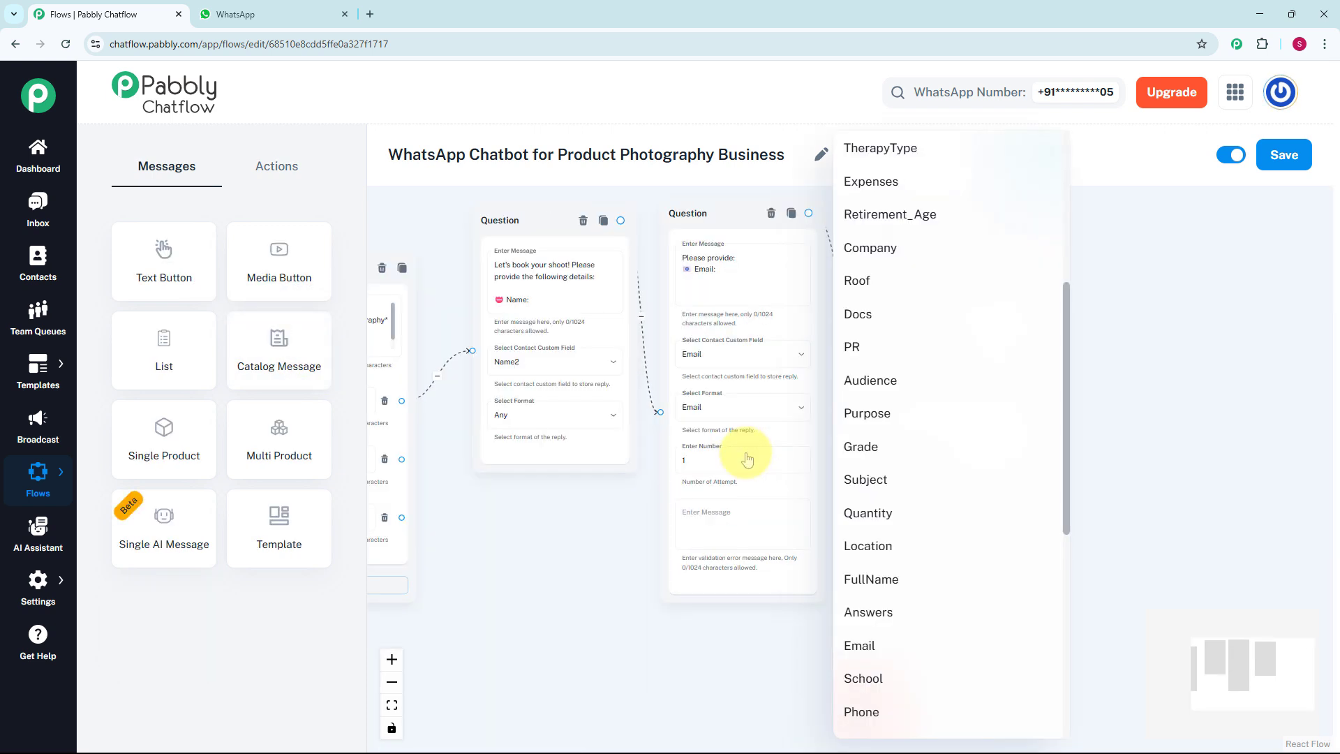
left_click(868, 415)
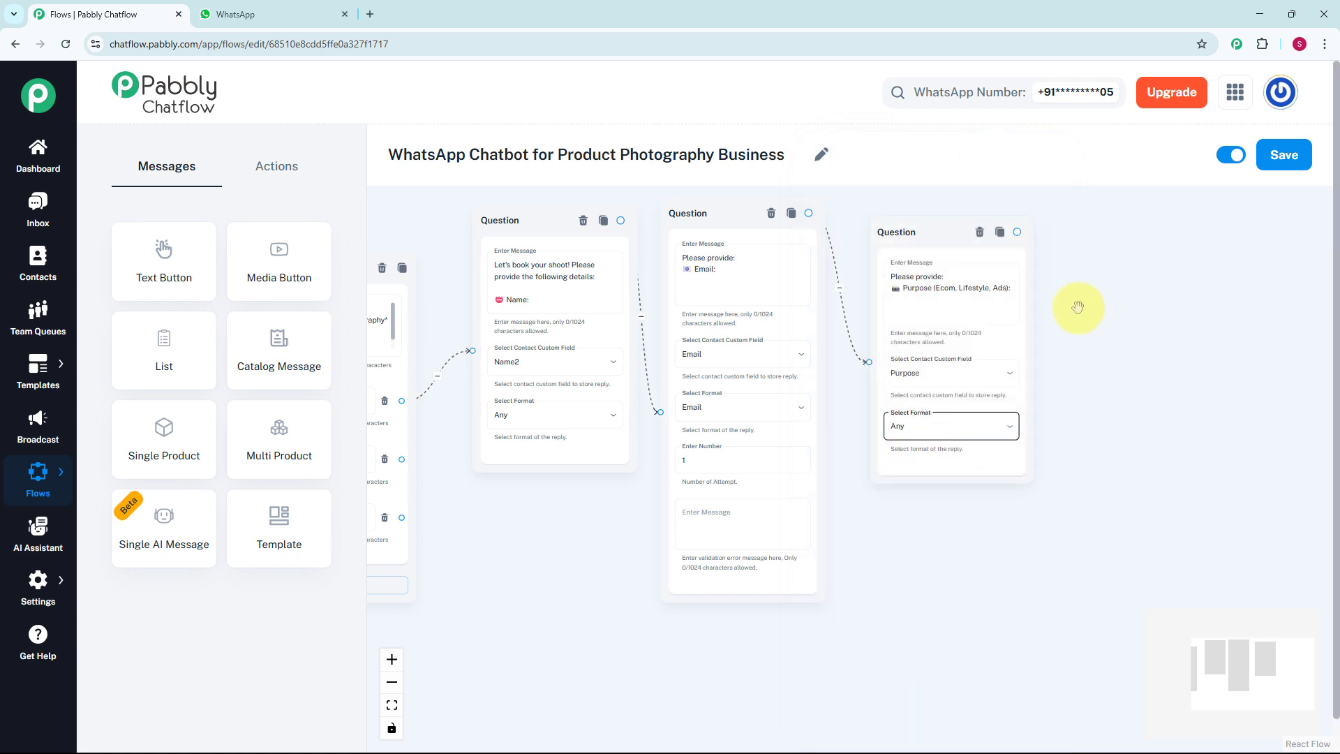
- Connect a new Text + Button message after the purpose question, reading "Thanks💕 Our team will get in touch within 2 hours."
scroll(1084, 305, "down", 1)
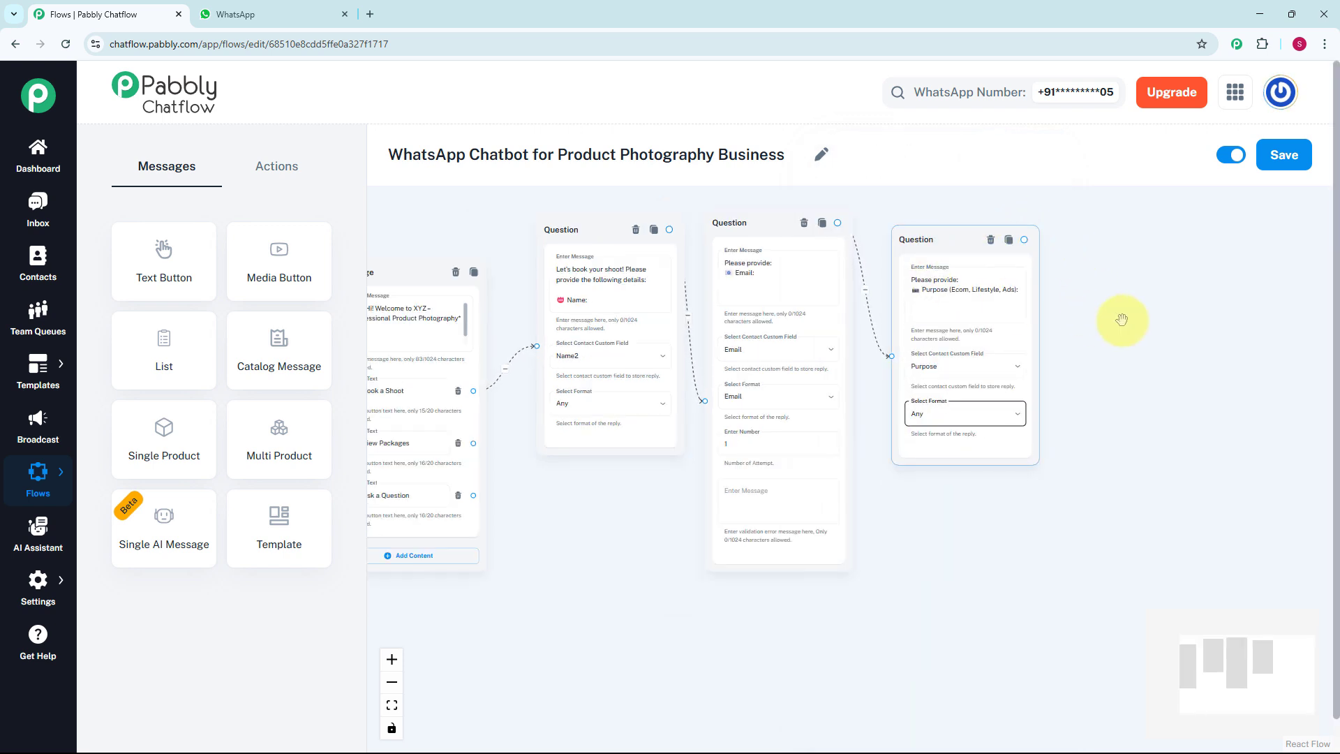
left_click_drag(1101, 339, 1014, 392)
scroll(1010, 393, "up", 1)
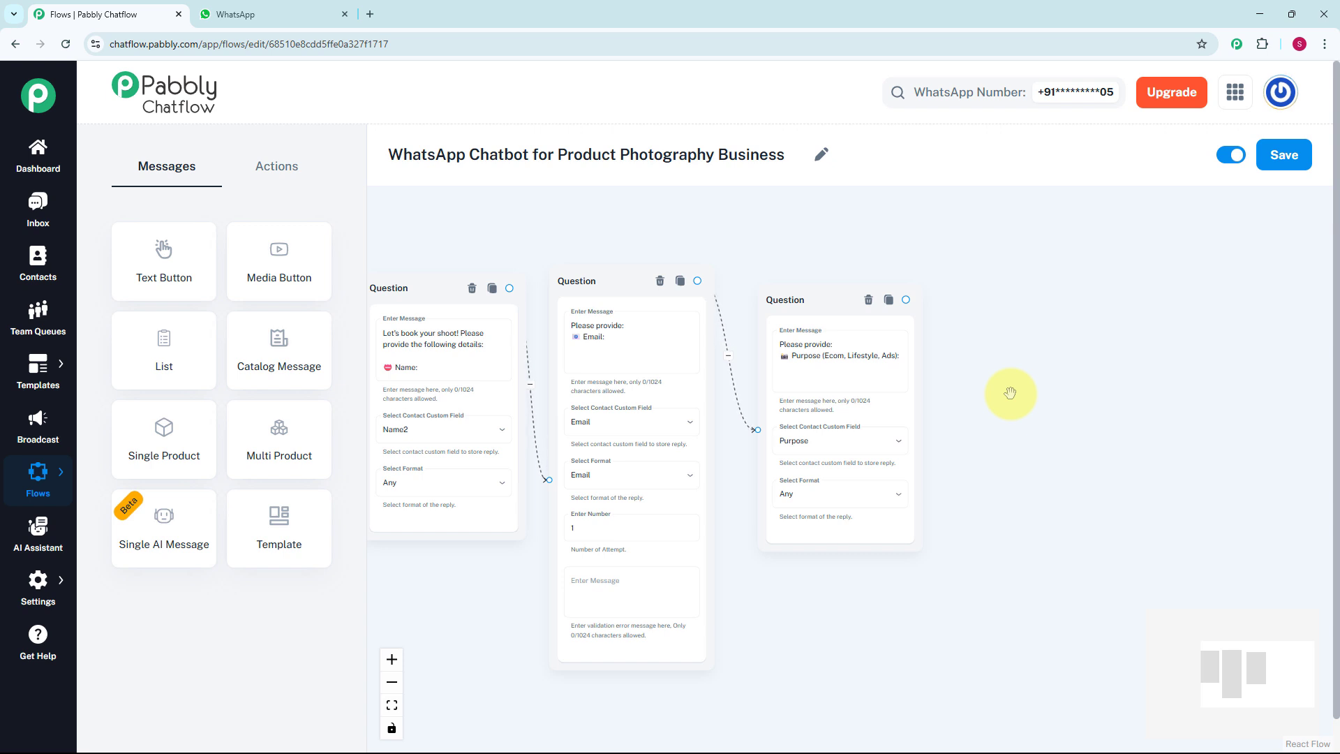
left_click_drag(906, 300, 995, 360)
left_click(981, 383)
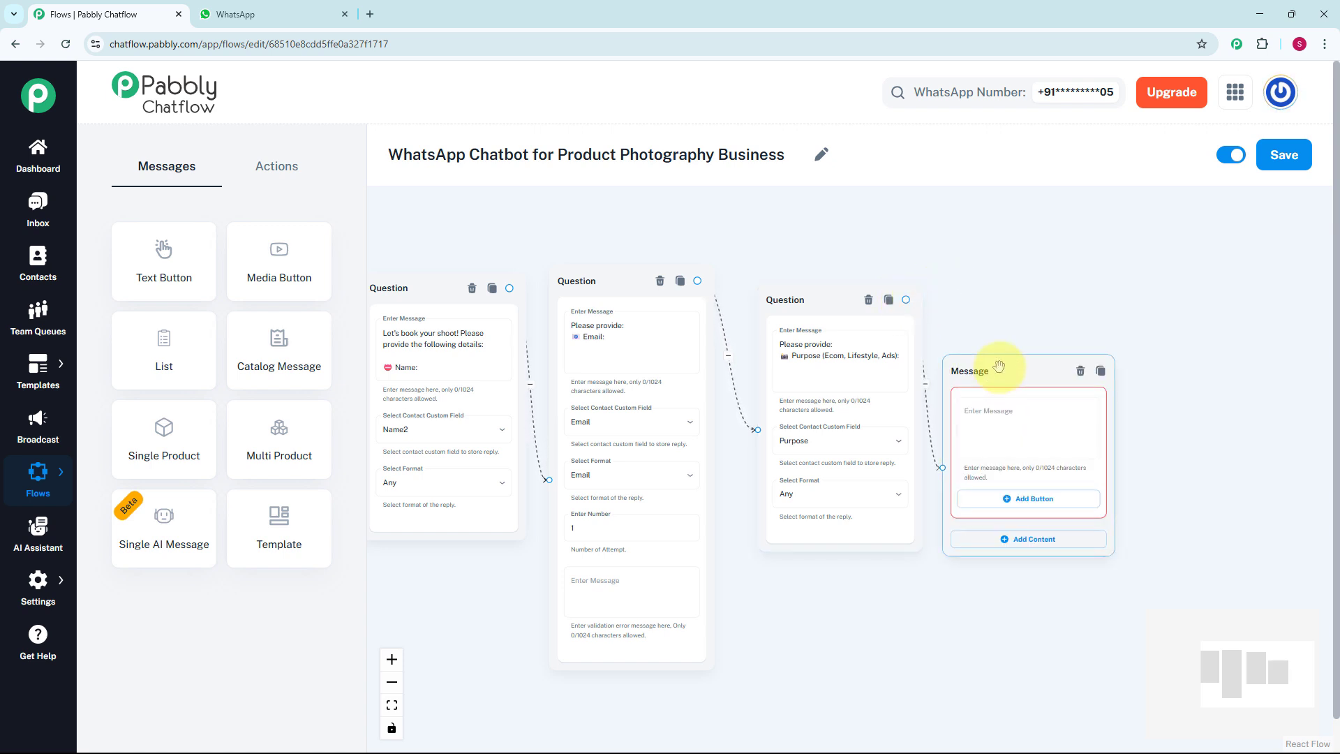
left_click(1025, 398)
type("Thanks💕 Our team will get in touch within 2 hours.")
scroll(1025, 397, "up", 2)
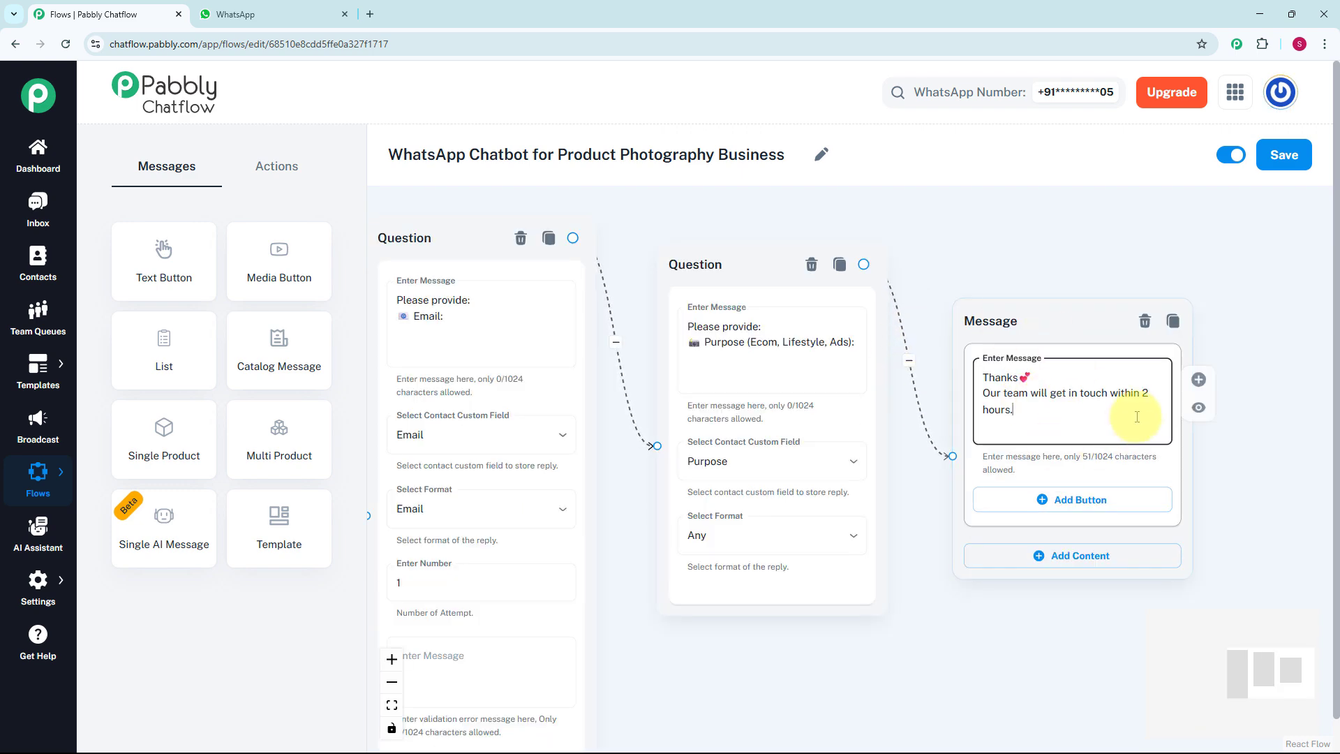
- Connect the View Packages button to a new Text + Button message placed below the name question
scroll(951, 273, "down", 3)
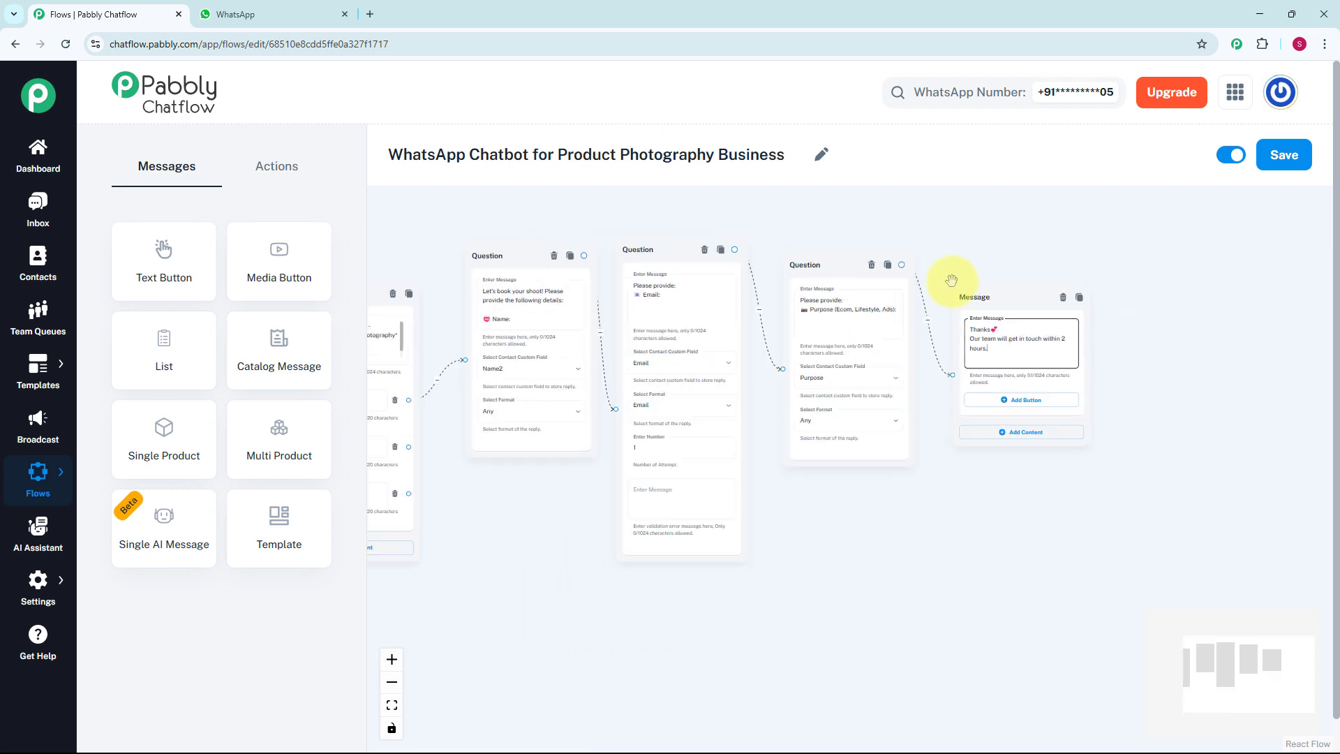
left_click_drag(951, 516, 1135, 496)
scroll(645, 552, "up", 1)
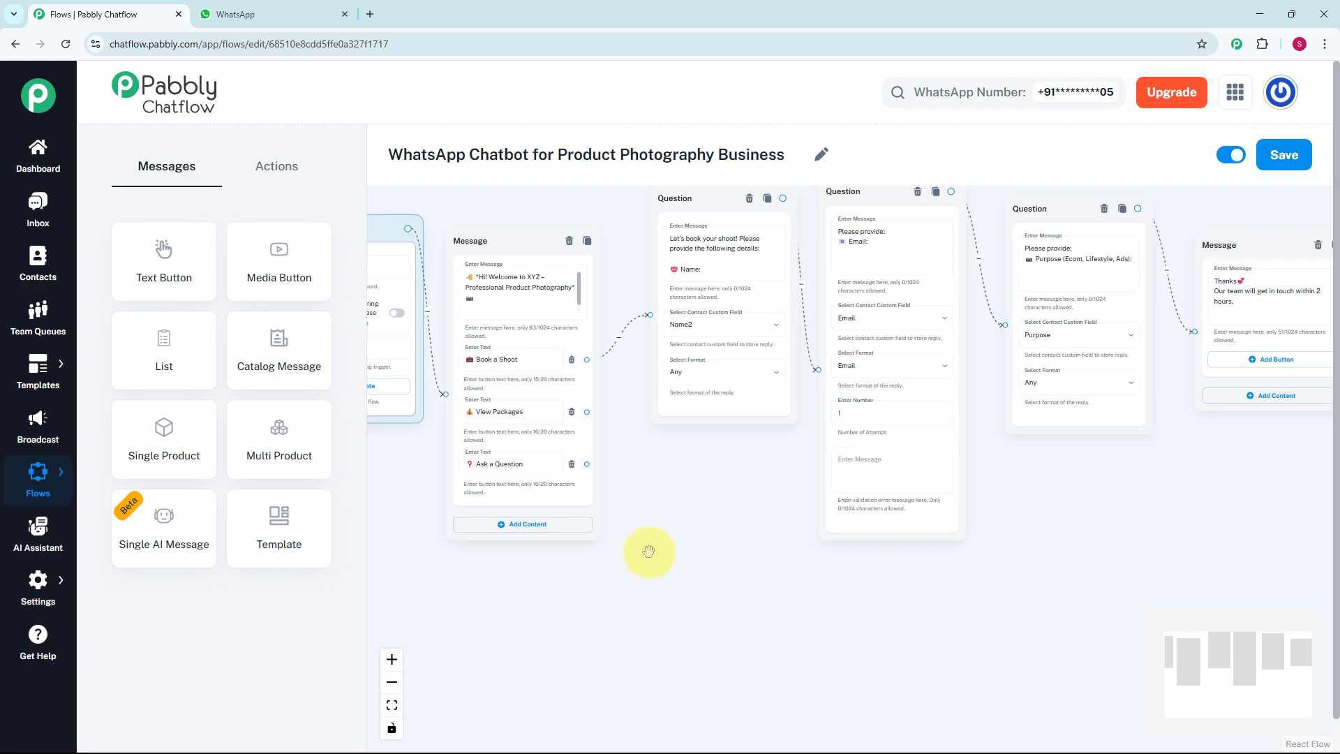
left_click_drag(649, 551, 685, 614)
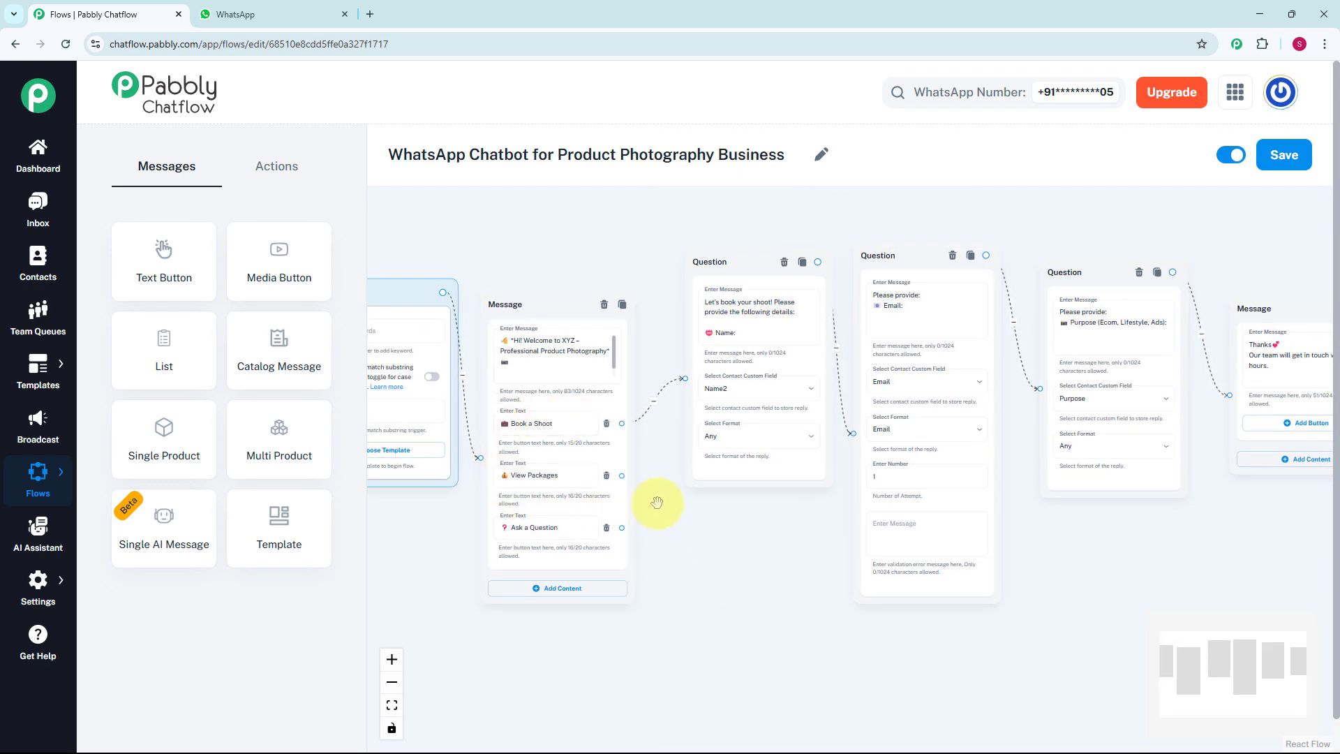
scroll(651, 499, "up", 1)
left_click_drag(612, 468, 697, 606)
left_click(741, 644)
left_click(648, 471)
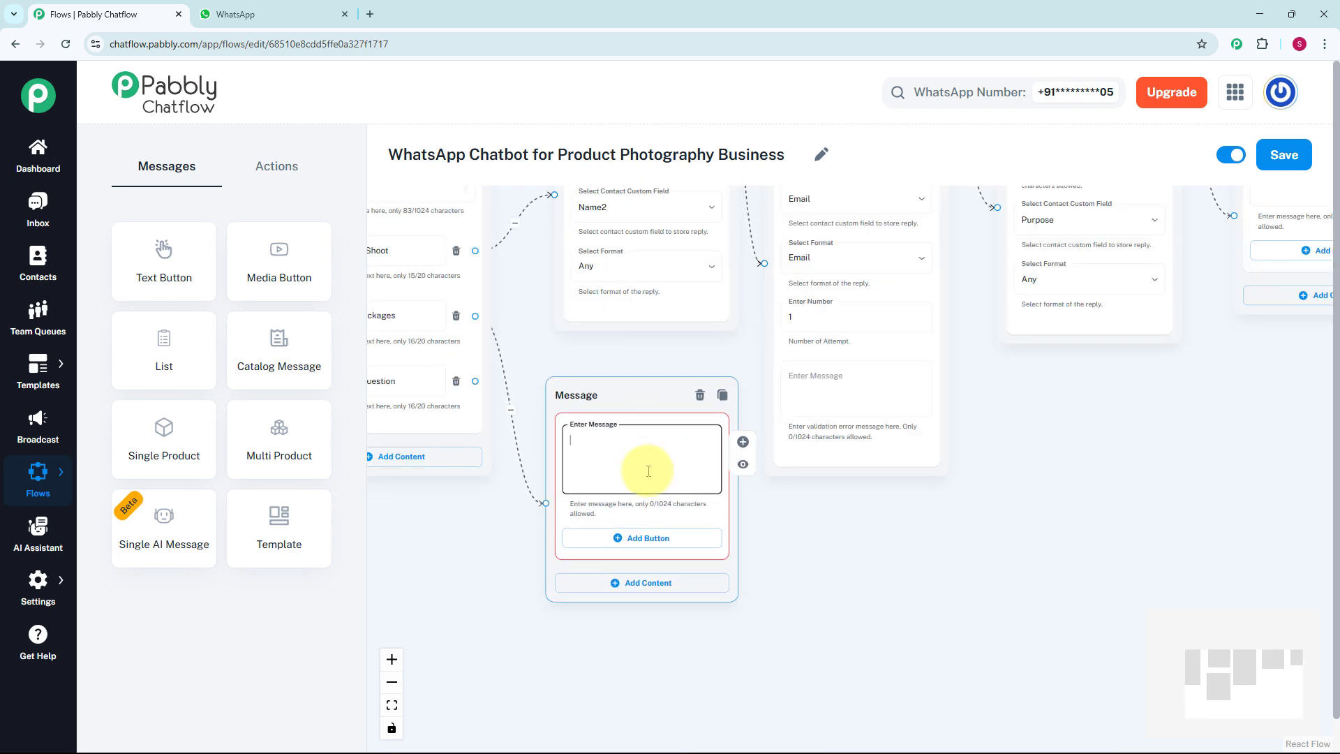
- Paste the package details, ending with "20+ products, 5 angles, Styling, models, lifestyle setup, Priority delivery", into the View Packages message and move the block slightly up
scroll(648, 471, "up", 1)
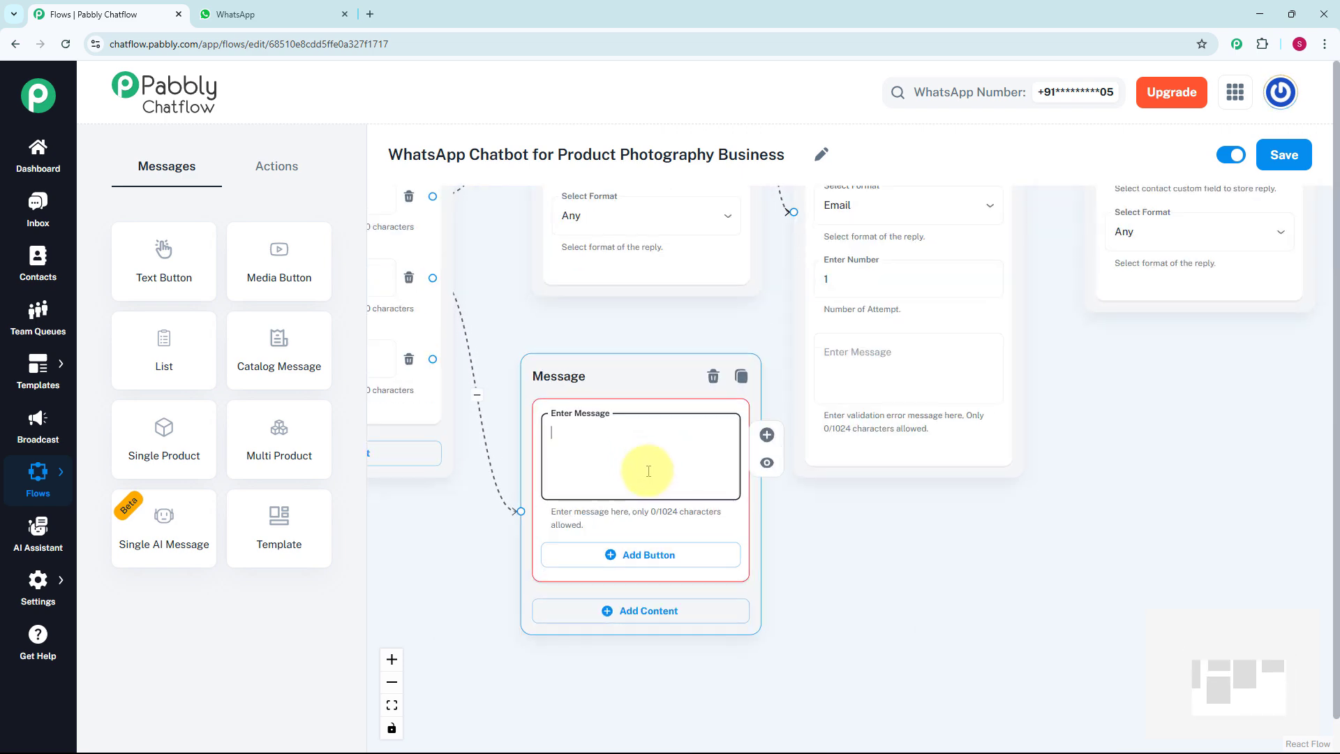
key("ctrl+v")
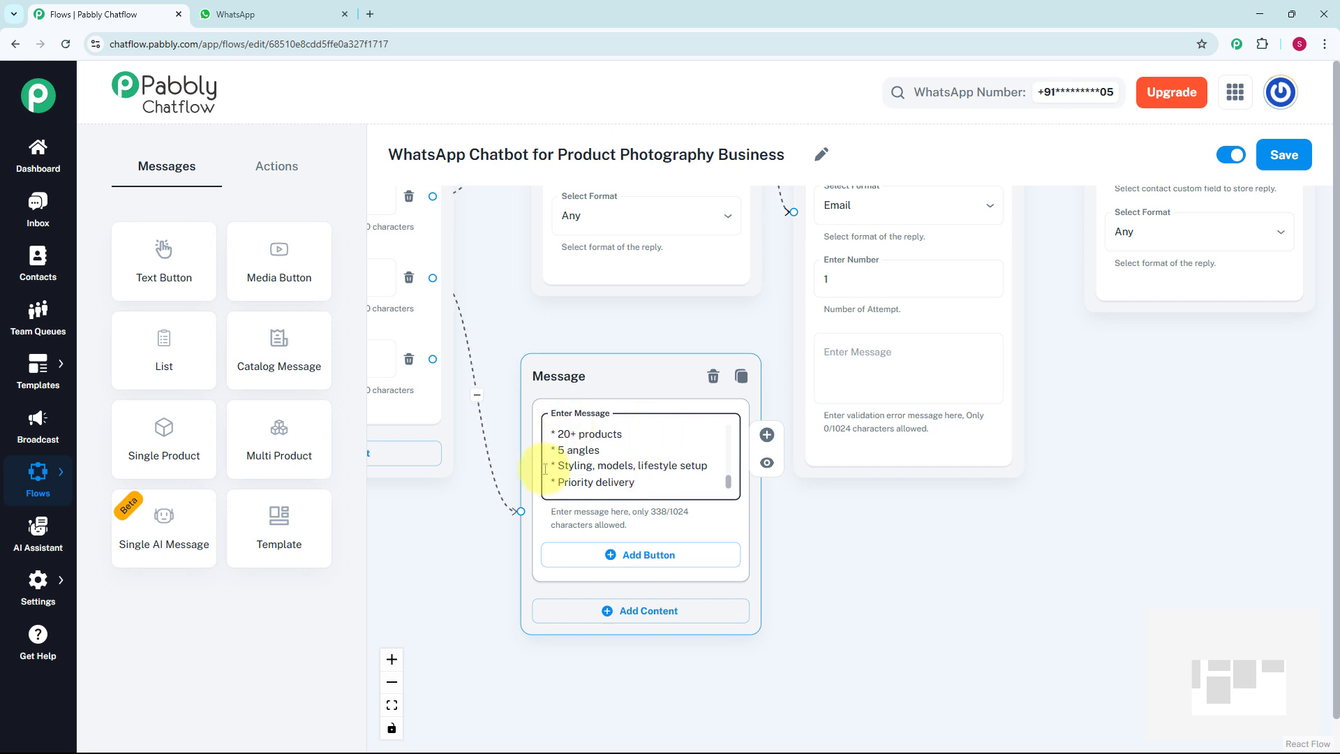
left_click_drag(612, 385, 633, 344)
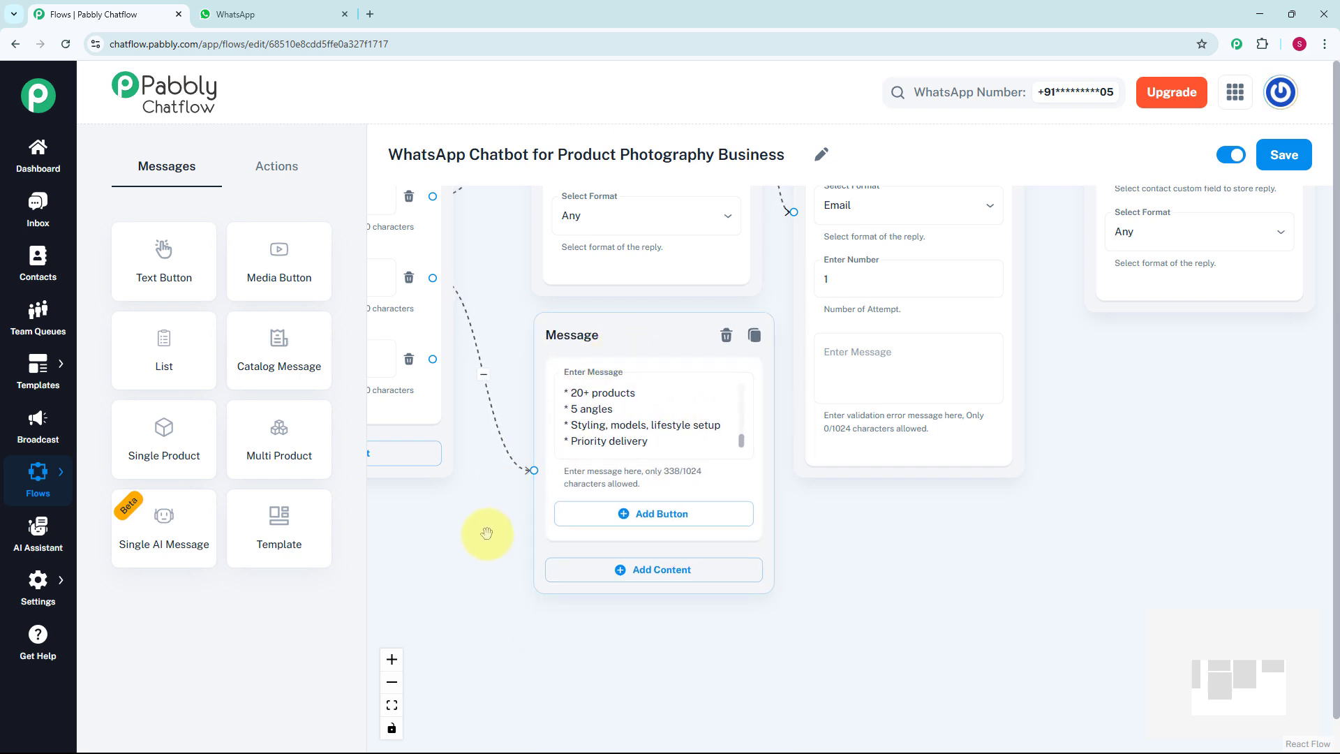
left_click_drag(484, 533, 631, 516)
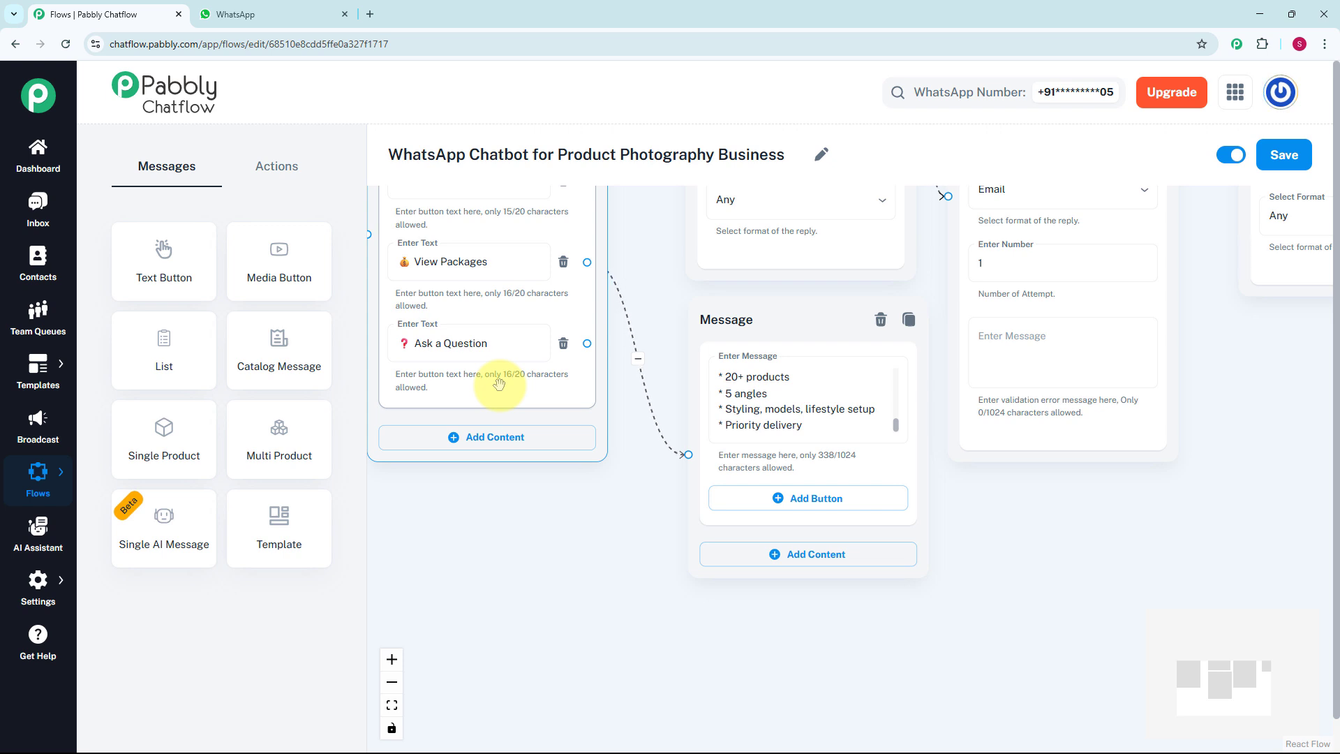
- Connect the Ask a Question button to a new question below the packages message, reading "Please type your question below 👇 Our support team will reply shortly."
left_click(270, 171)
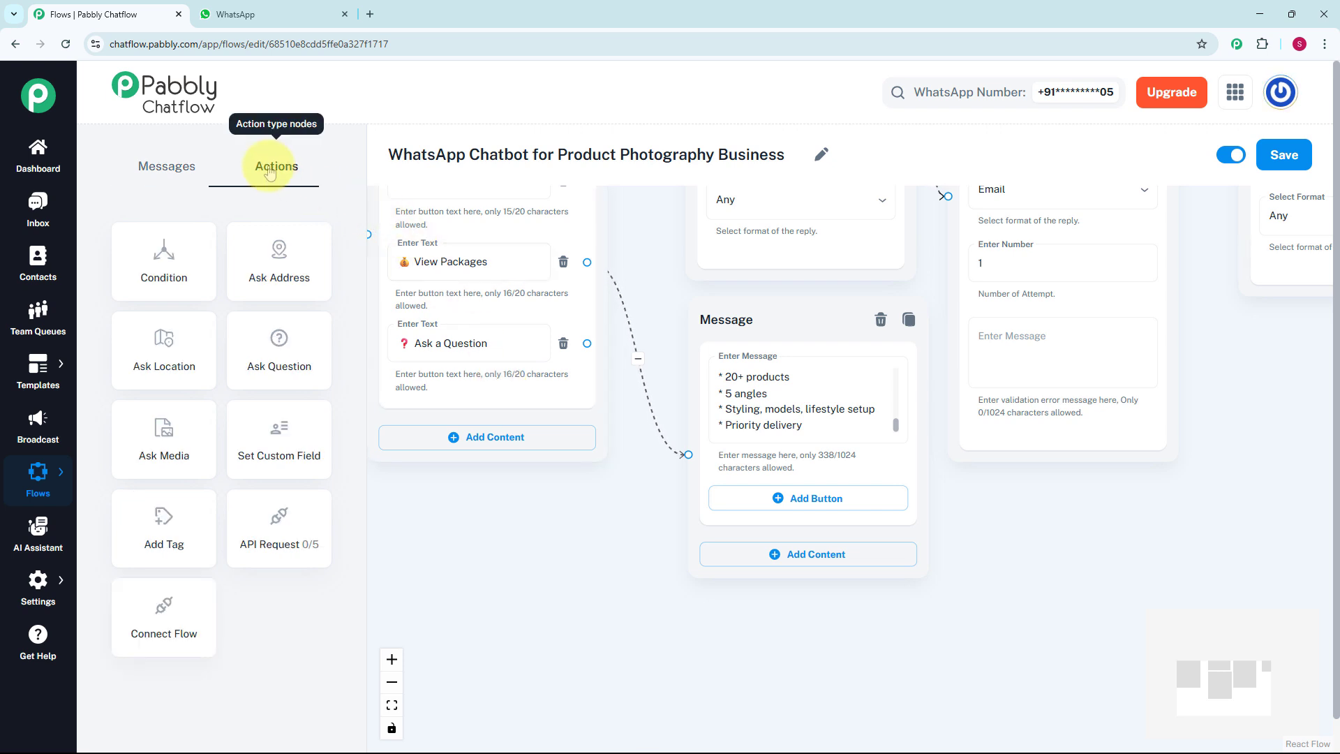
left_click_drag(289, 374, 736, 433)
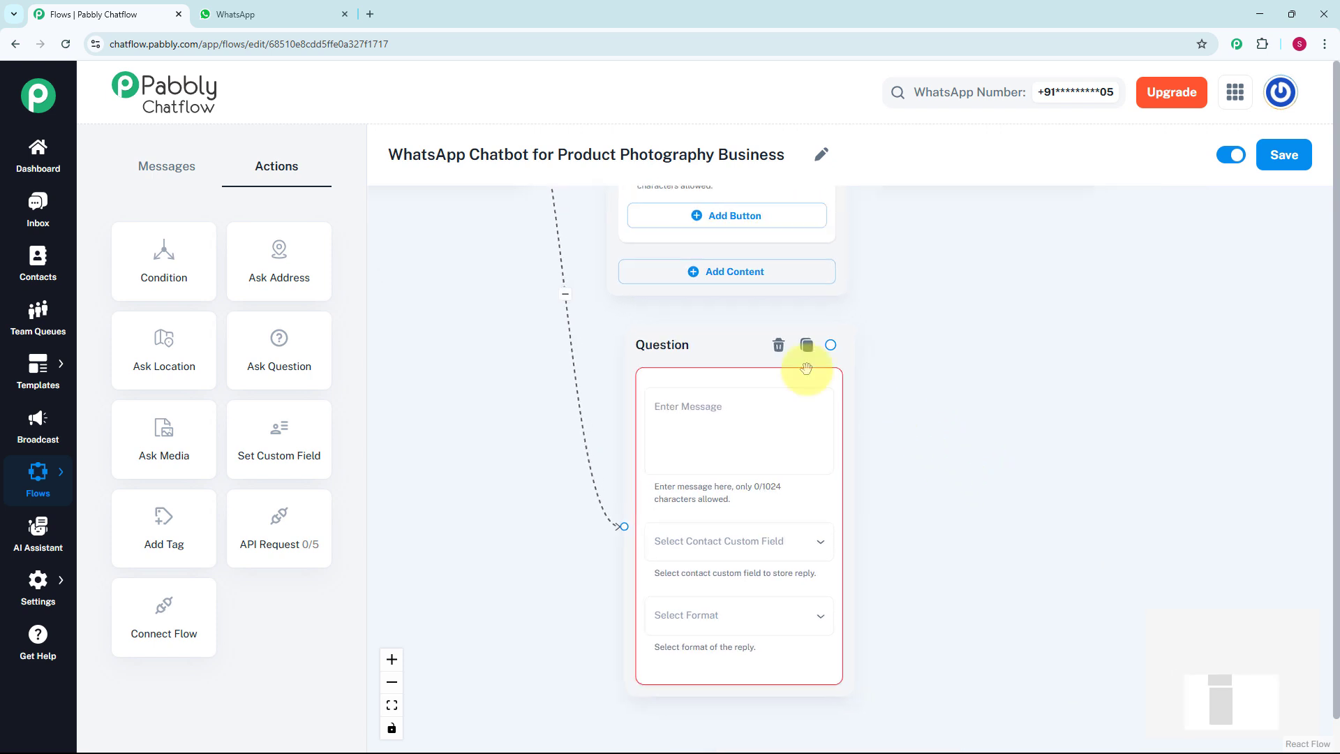
left_click(755, 441)
type("Please type your question below 👇 Our support team will reply shortly.")
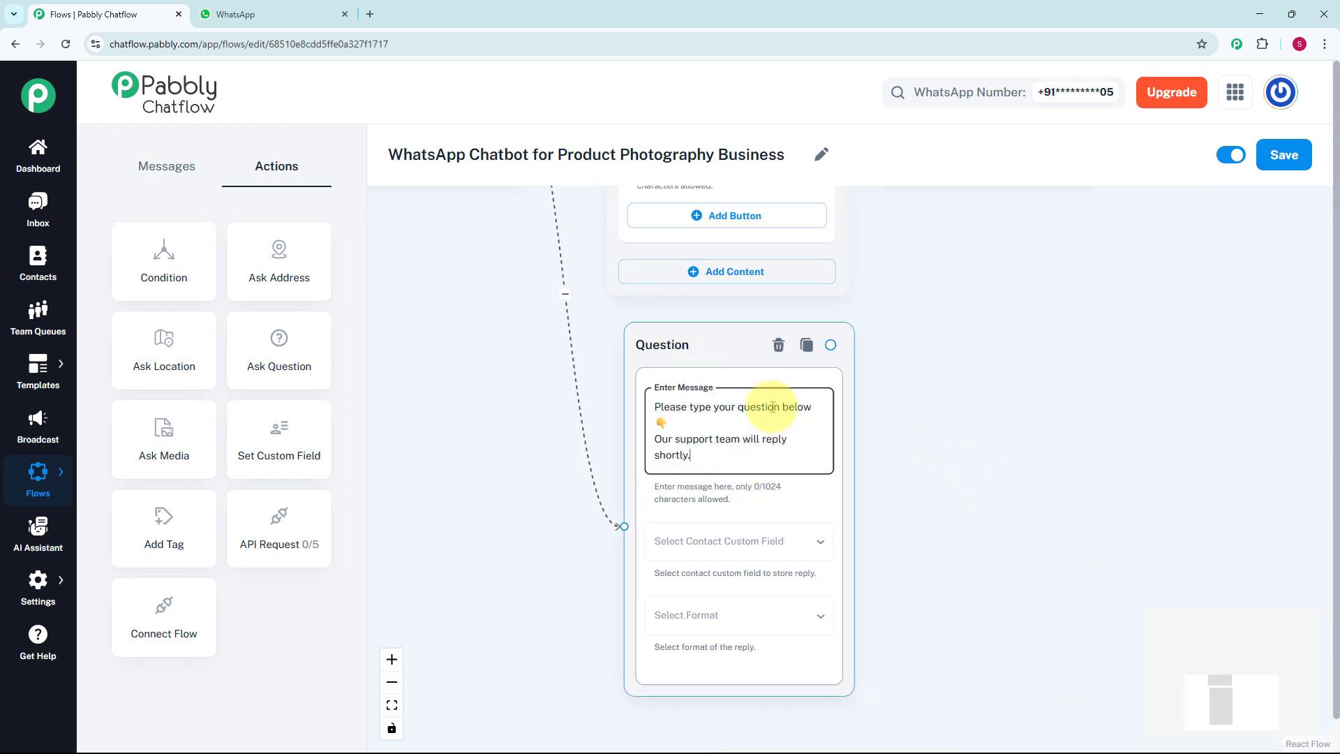
- Store the support question's reply in the Issue field with format Any, and save the flow
left_click(761, 543)
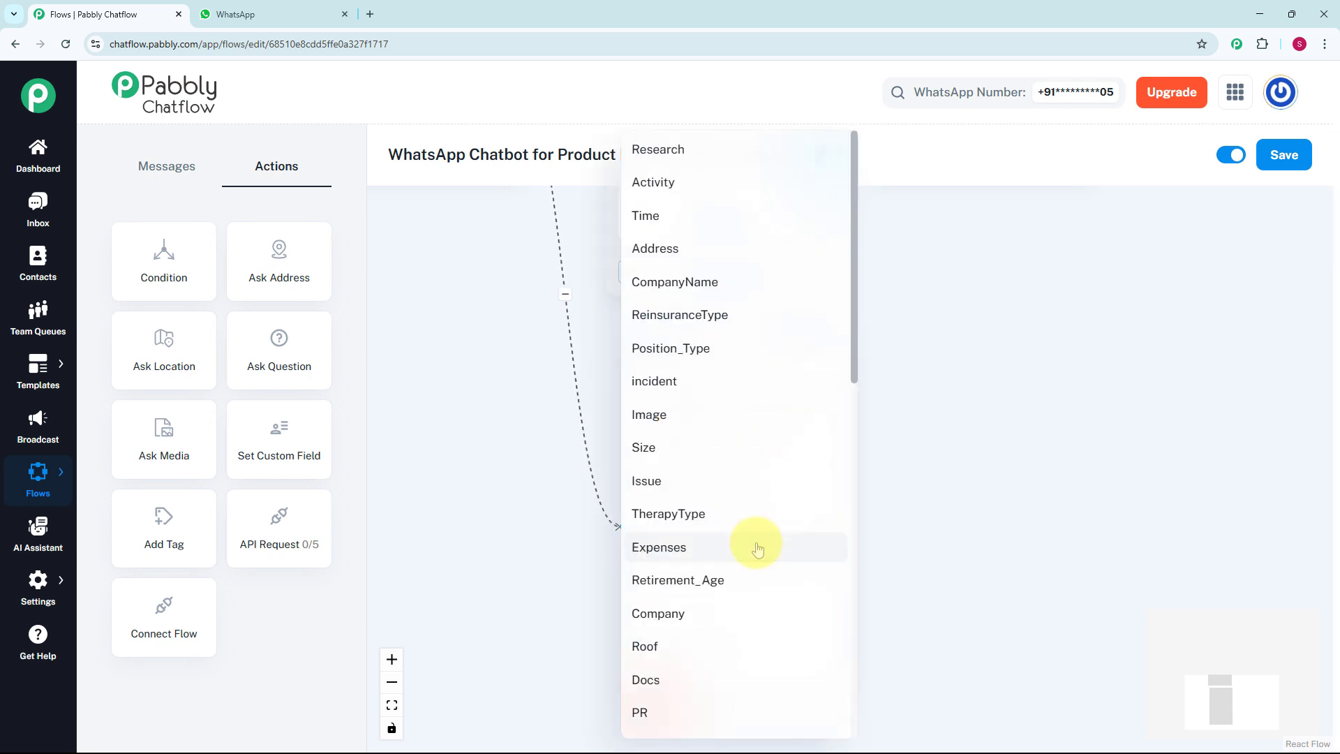
left_click(682, 480)
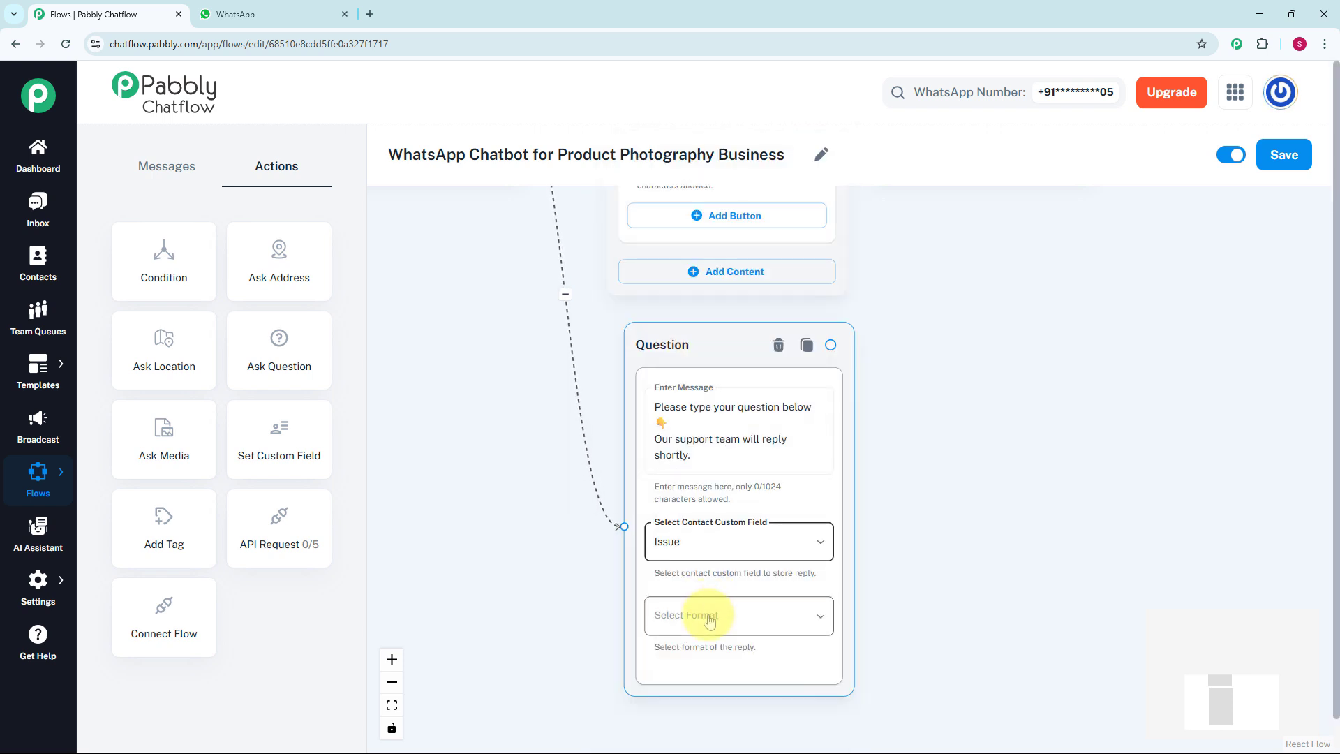
left_click(709, 612)
left_click(942, 529)
scroll(942, 529, "down", 5)
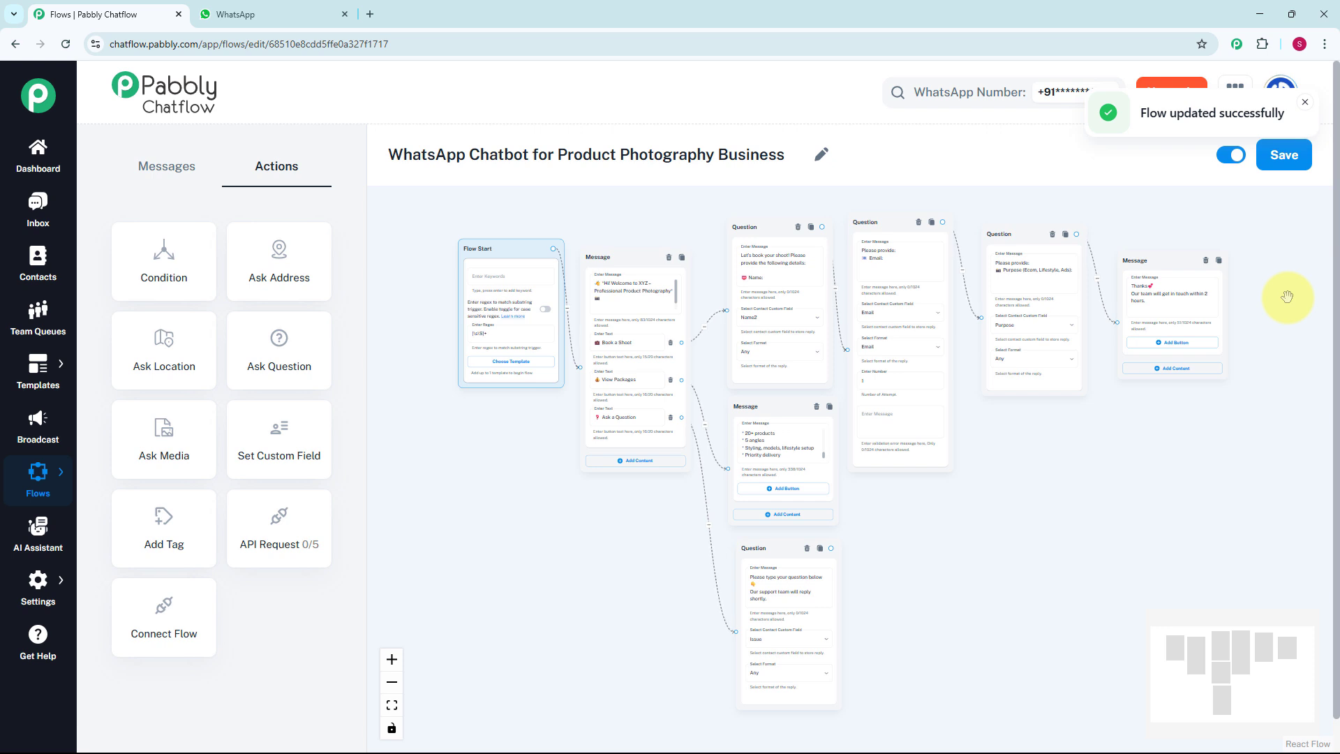
- Open the most recent chat in the Inbox and review the bot's welcome message, the booking questions and replies, and the packages message
left_click(33, 204)
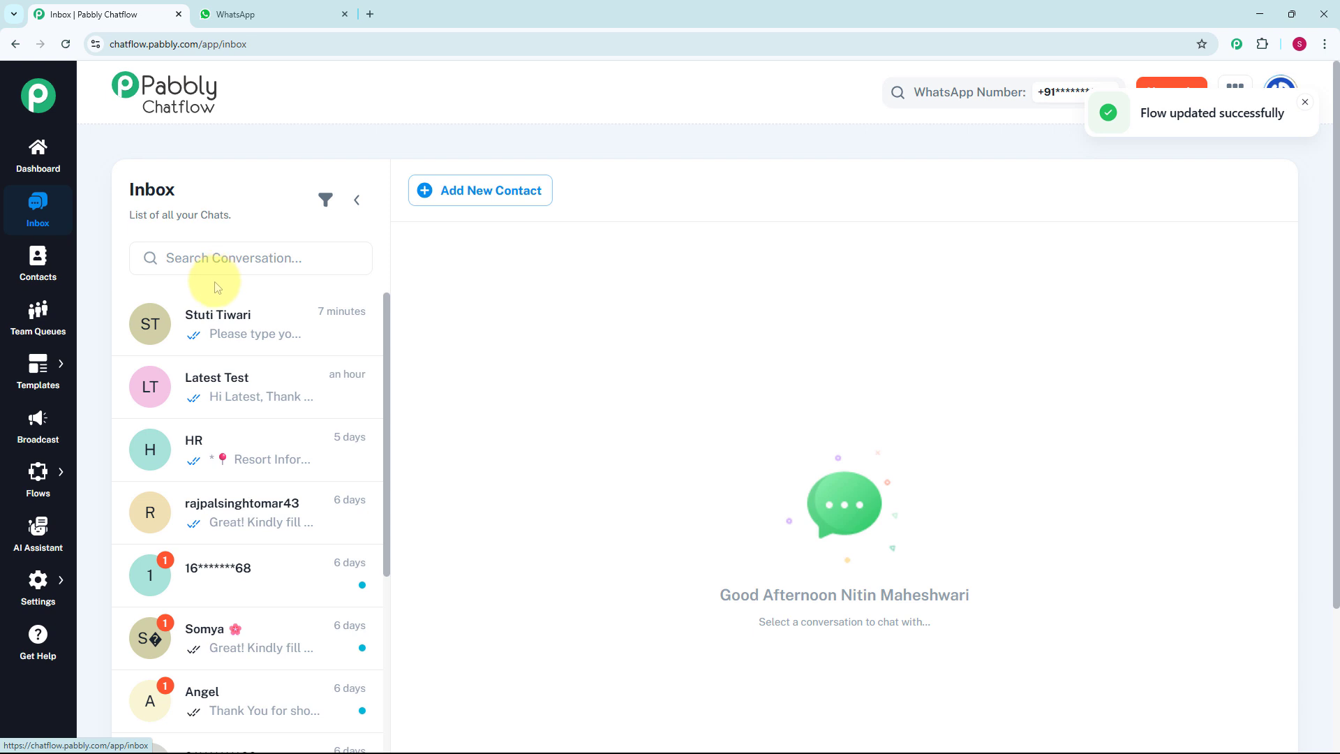
left_click(235, 346)
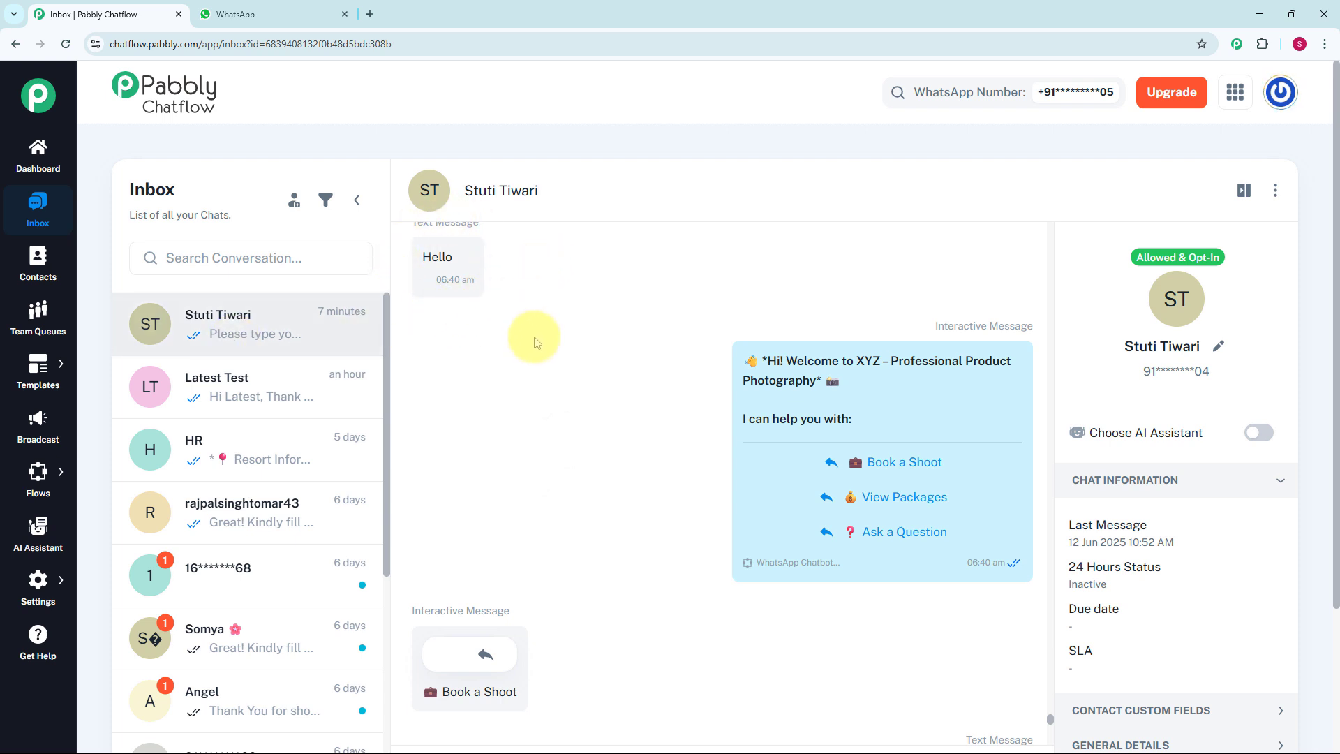
mouse_move(755, 375)
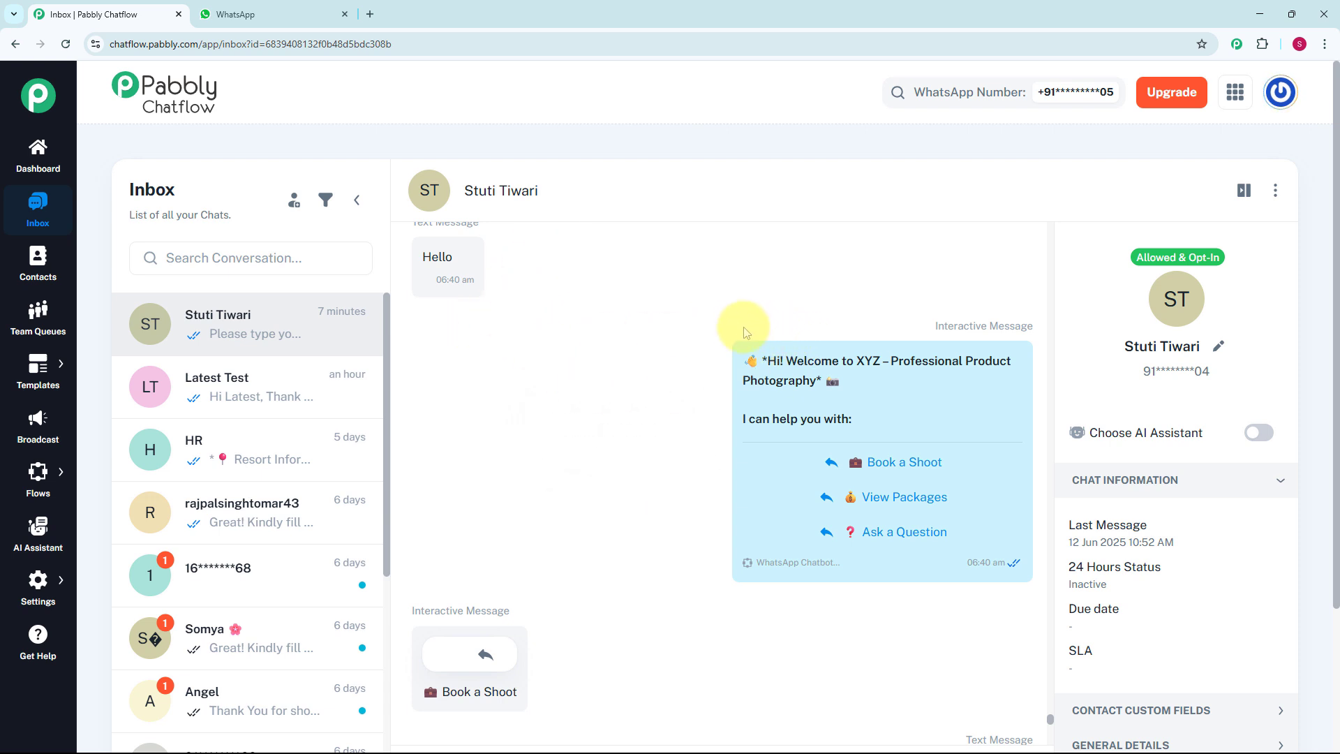
scroll(623, 384, "down", 3)
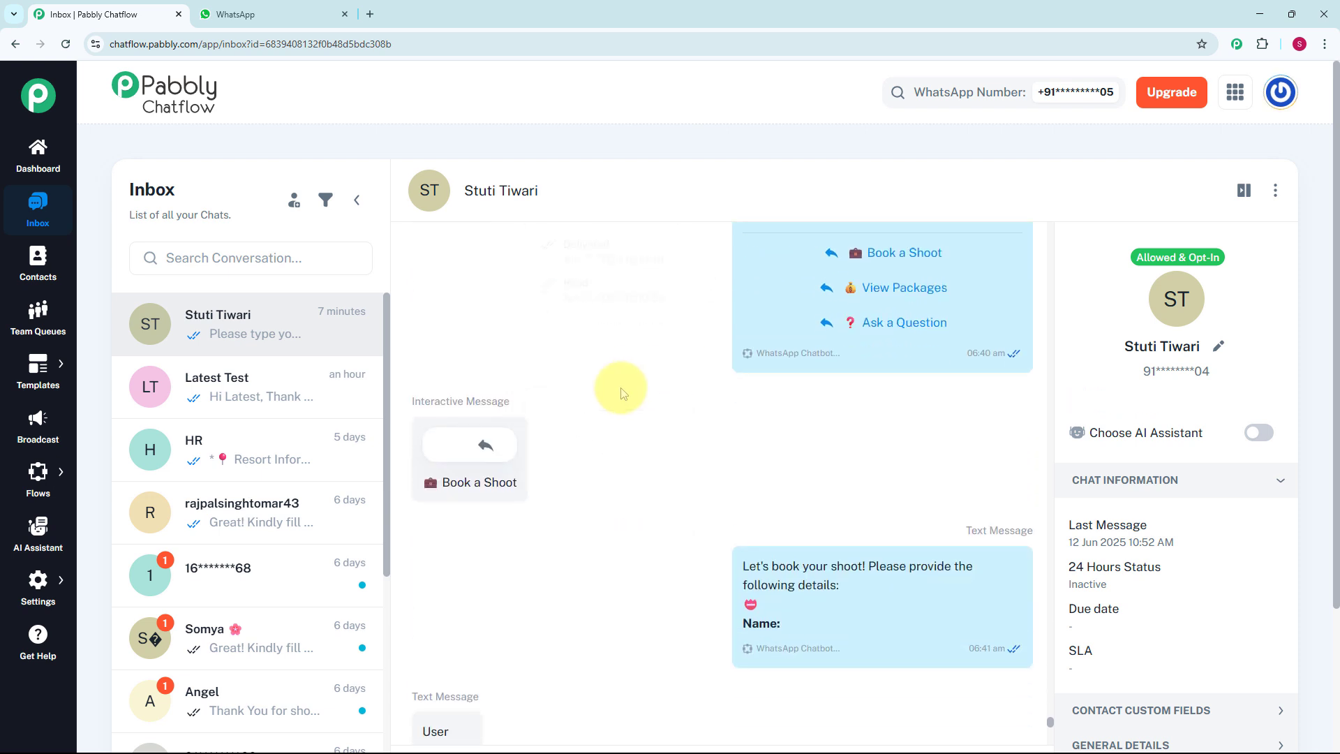
scroll(623, 393, "down", 2)
mouse_move(858, 512)
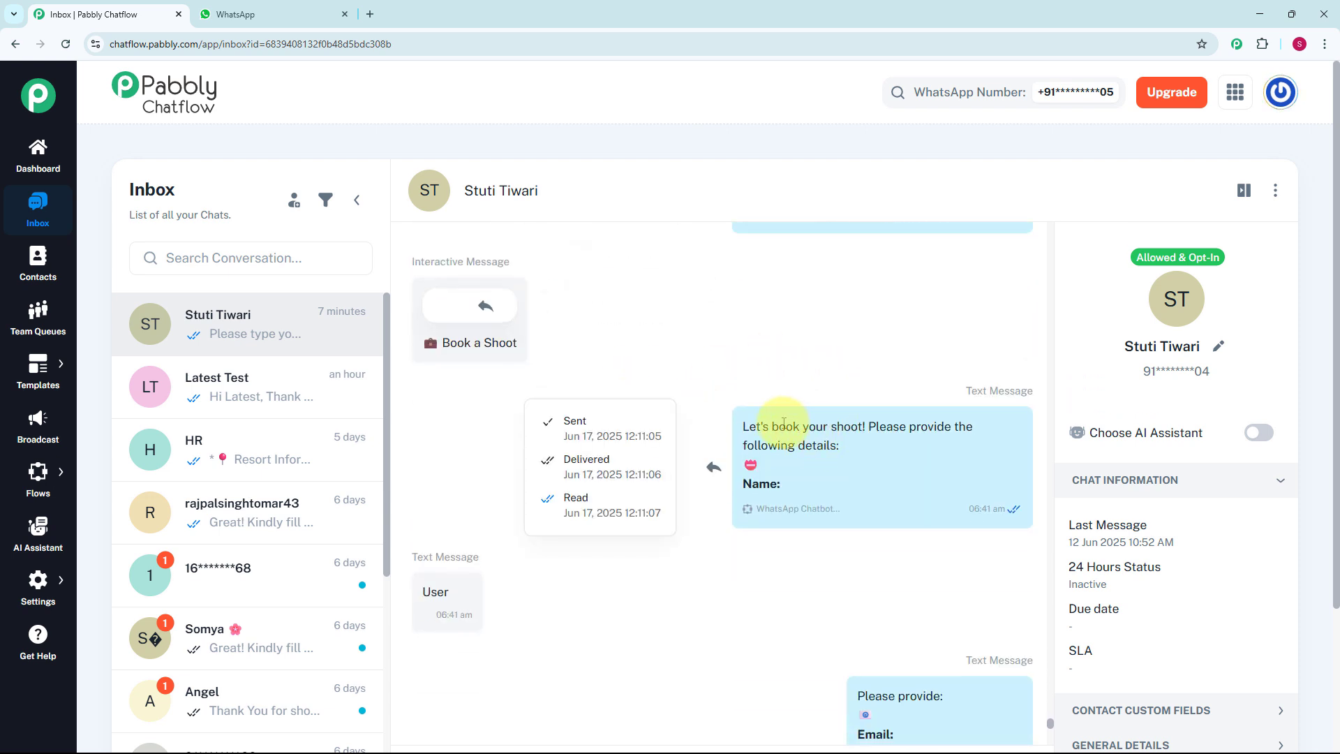
scroll(710, 382, "down", 2)
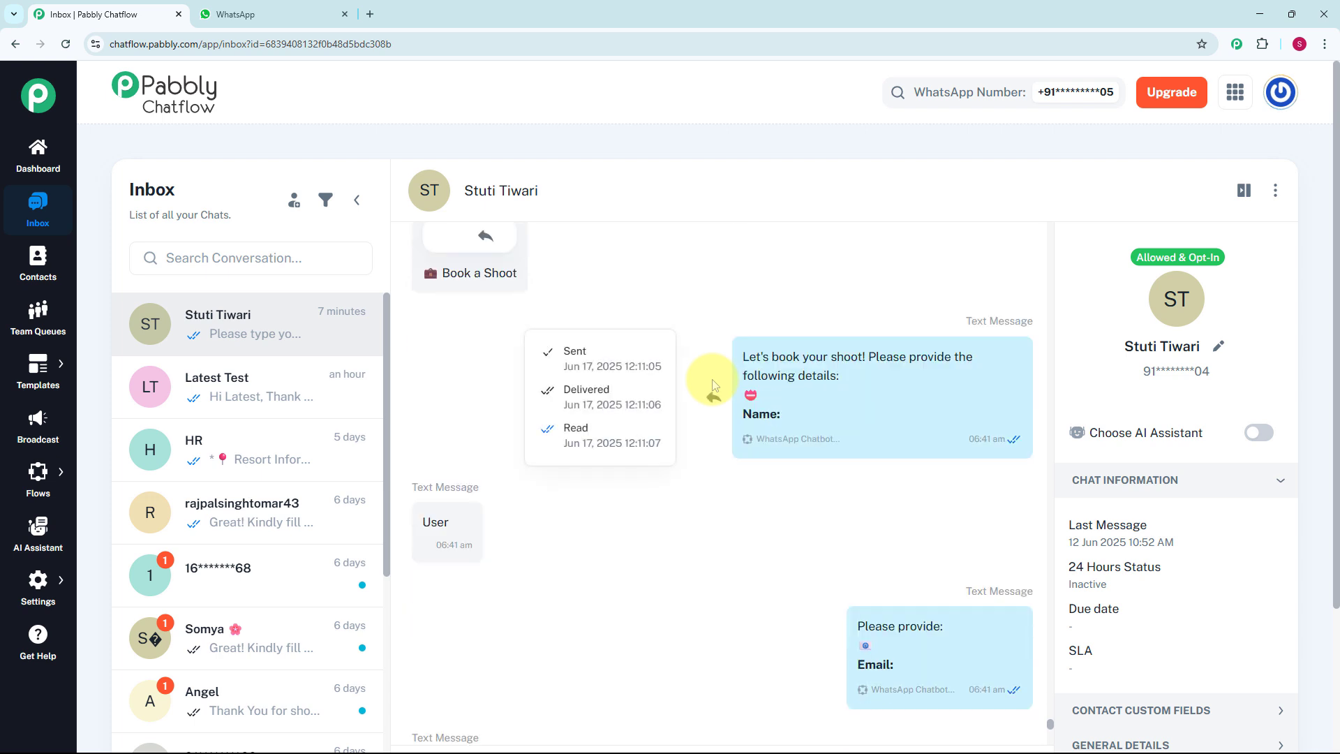
scroll(712, 384, "down", 1)
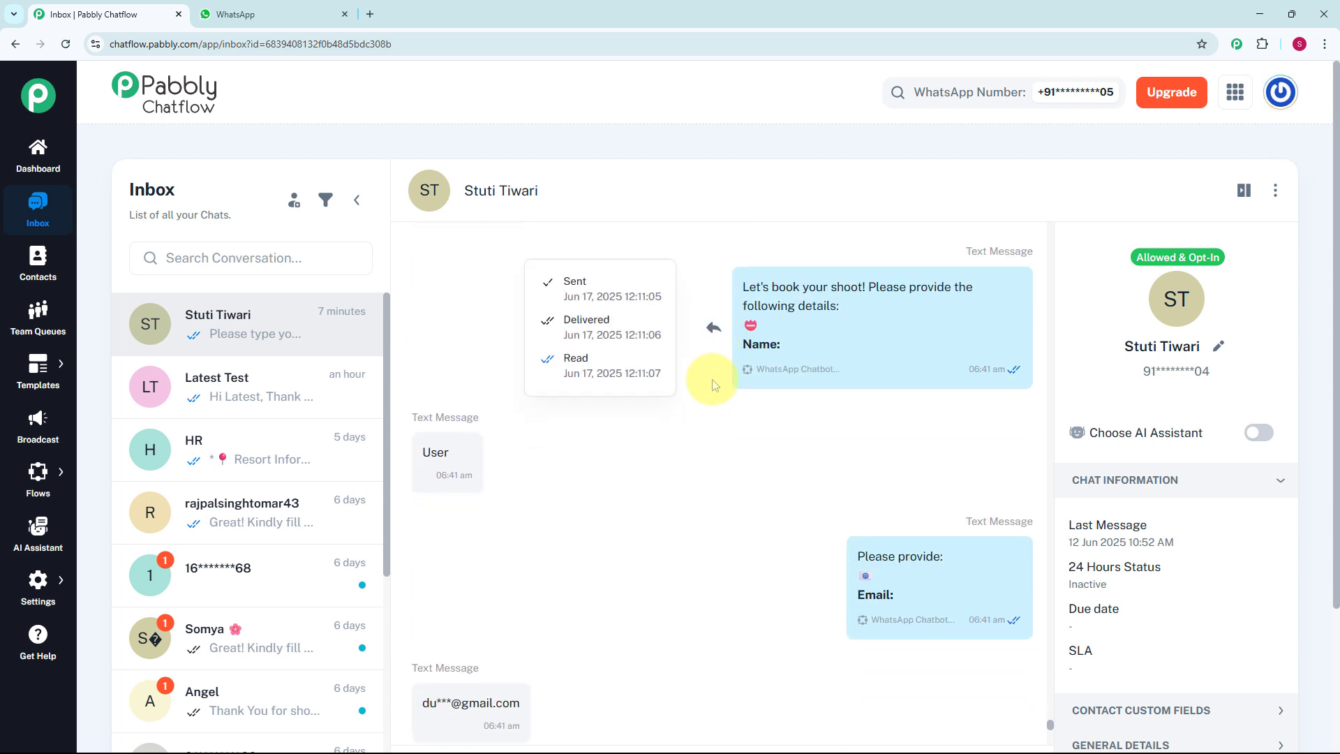
scroll(713, 383, "down", 2)
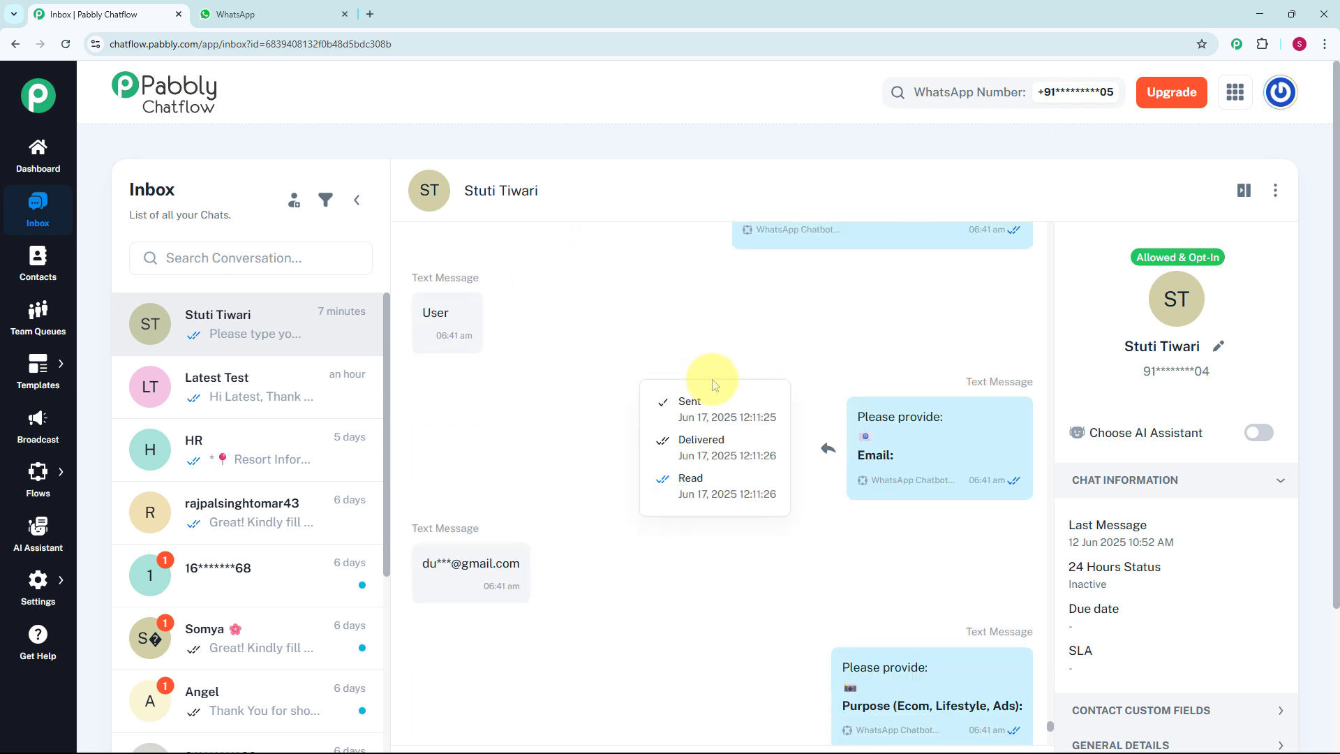
scroll(713, 384, "down", 5)
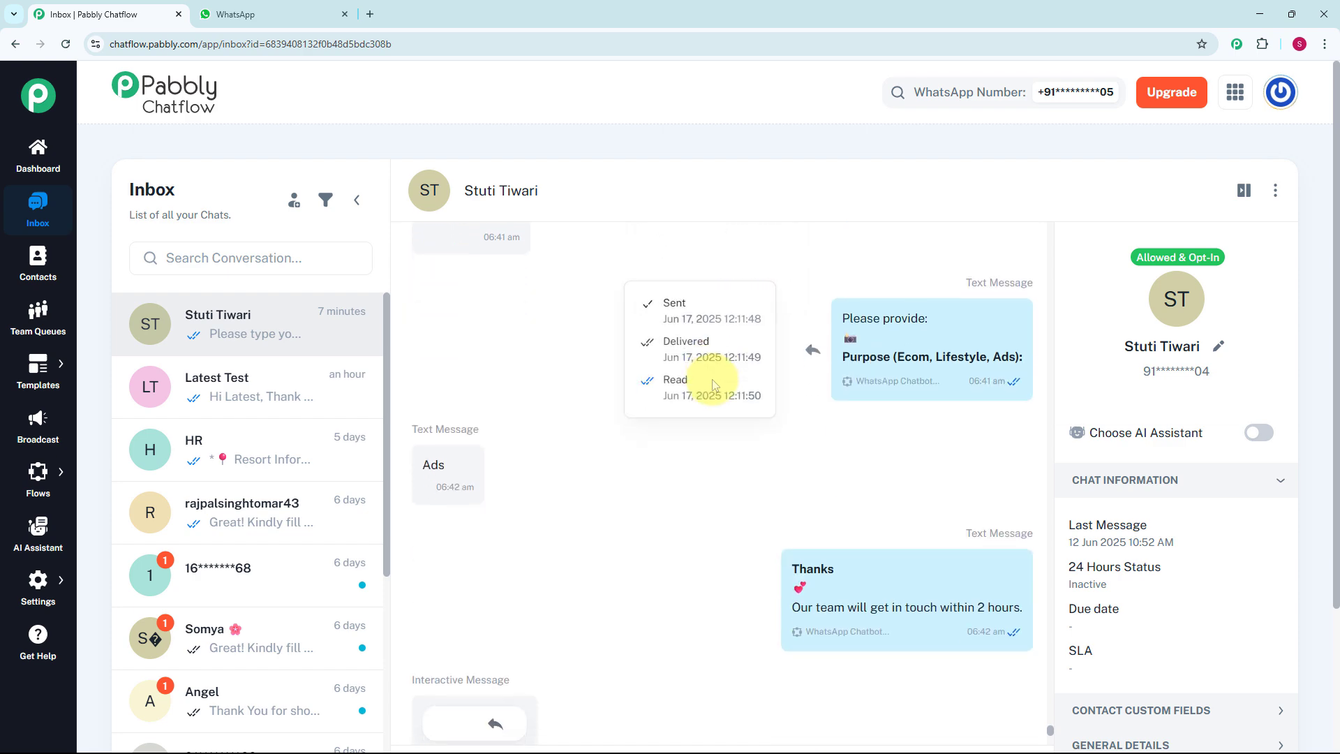
scroll(713, 383, "down", 4)
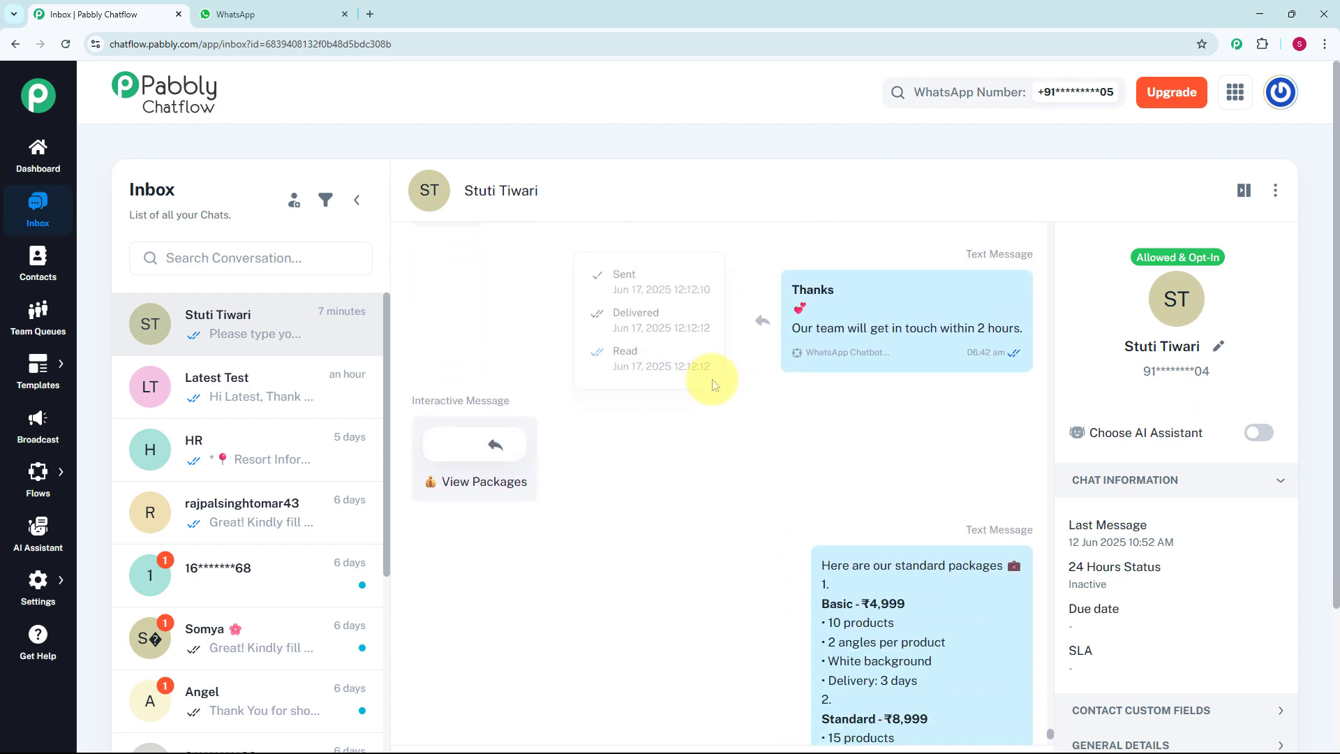